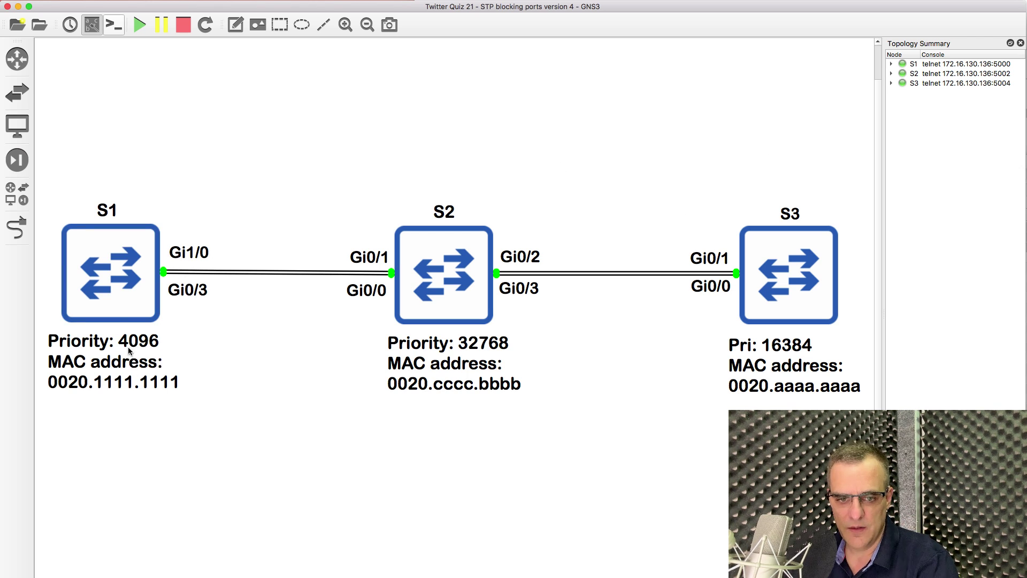
- Add a ROOT label beside S1, under Gi0/3, by duplicating S1's priority and MAC address label and replacing the copy's text
right_click(150, 349)
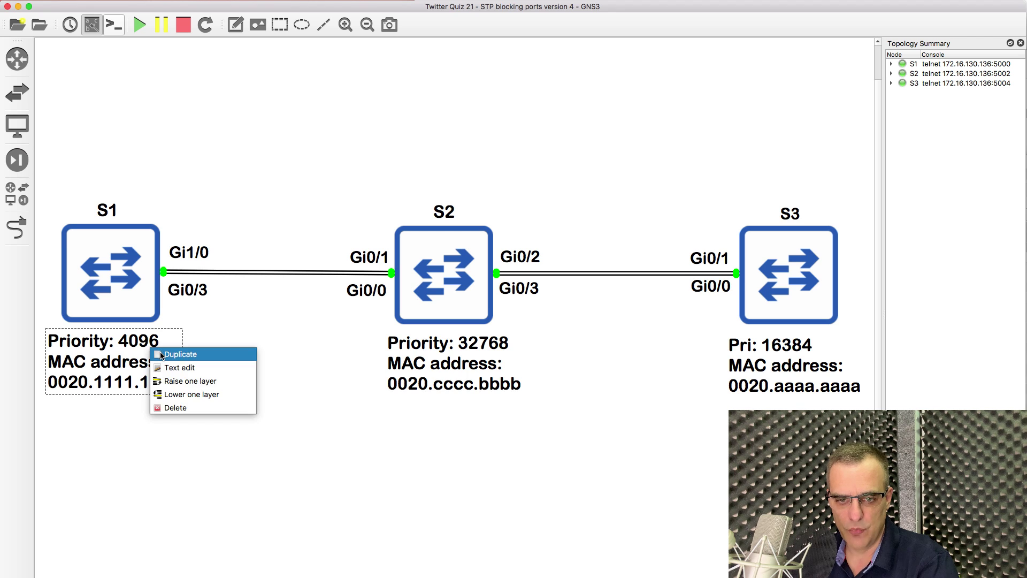
left_click(161, 354)
left_click_drag(220, 376, 318, 402)
double_click(319, 403)
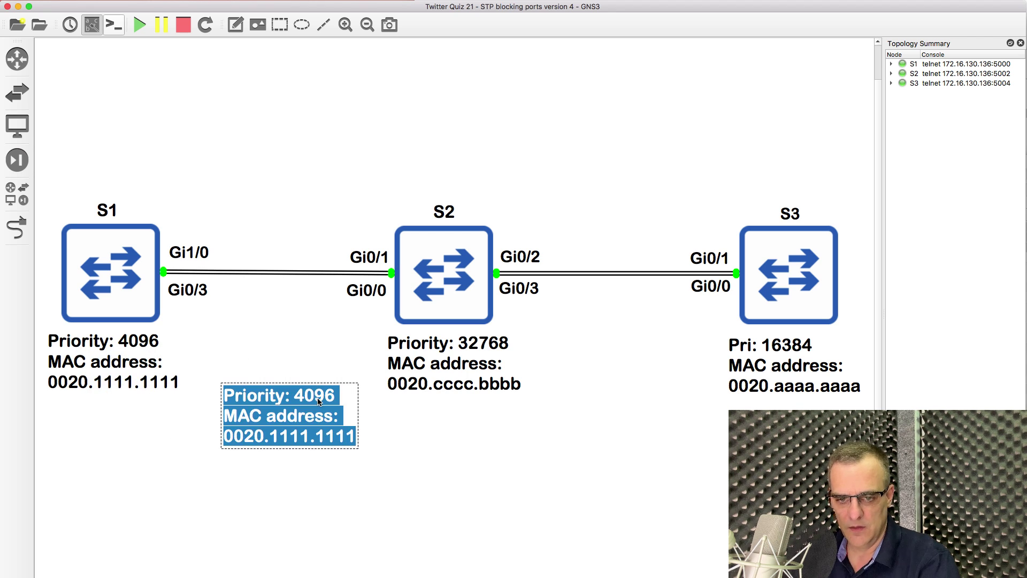
type("ROTO")
key("BackSpace")
key("BackSpace")
type("OT")
left_click(286, 401)
double_click(266, 400)
left_click(262, 411)
left_click_drag(257, 397, 215, 322)
- Change the ROOT label's text color to a slightly darkened green
right_click(214, 322)
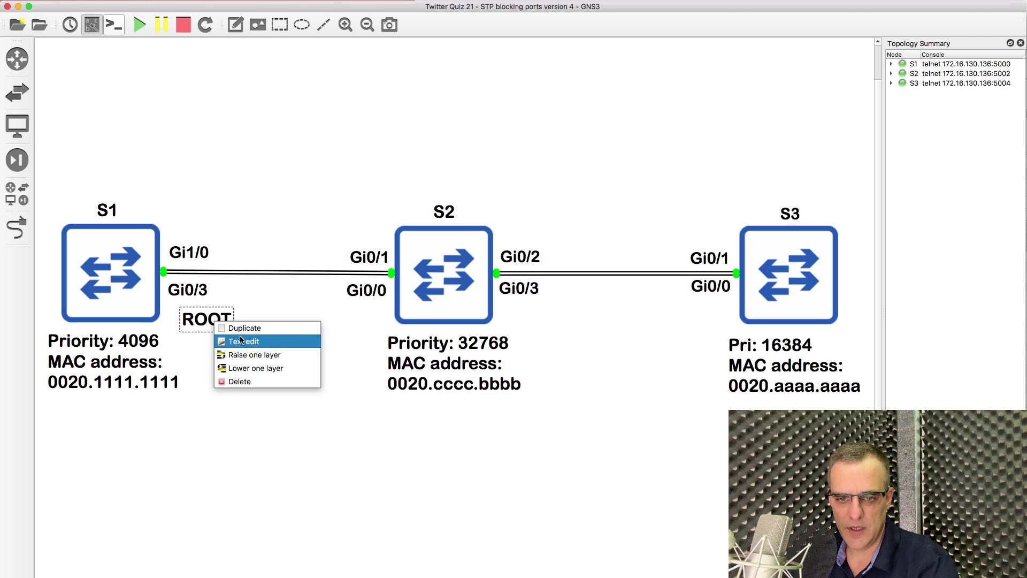
left_click(249, 340)
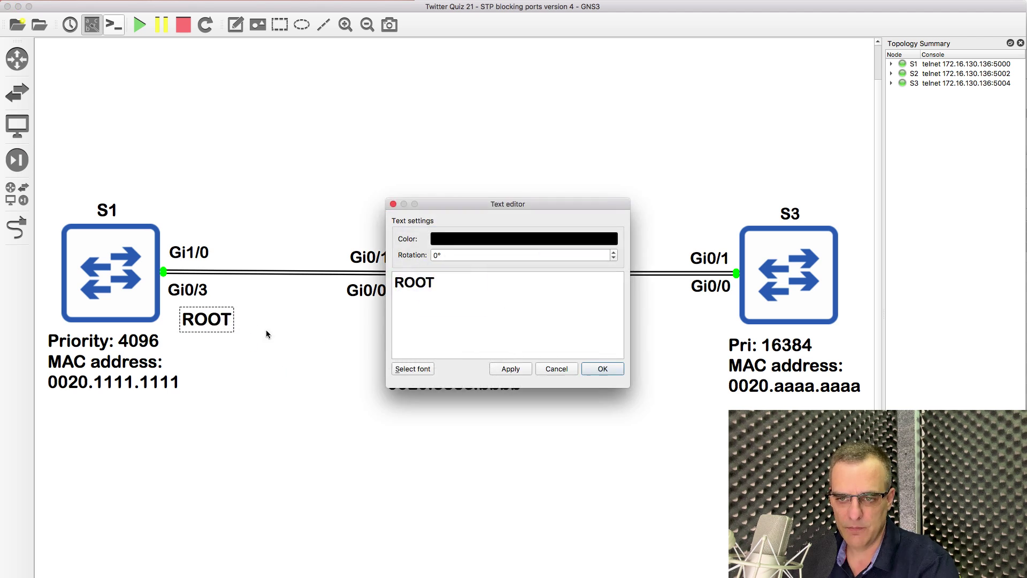
left_click(454, 238)
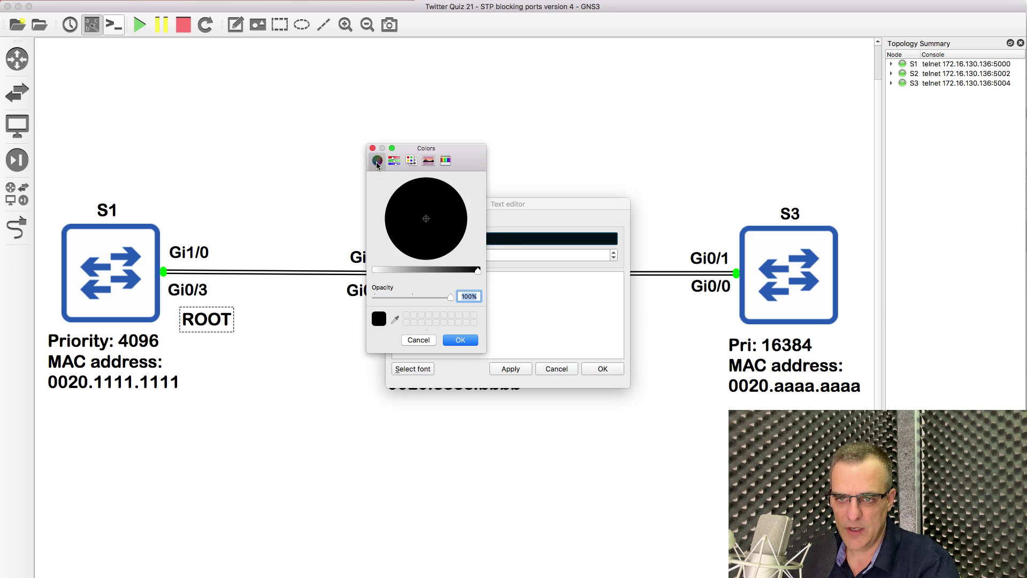
left_click(394, 162)
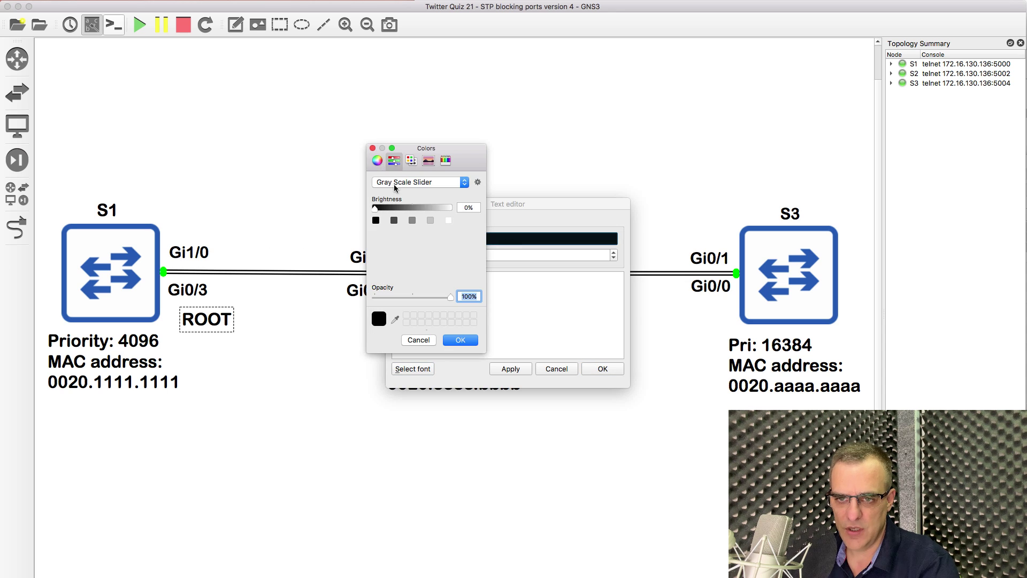
left_click(411, 160)
left_click(391, 260)
left_click(378, 162)
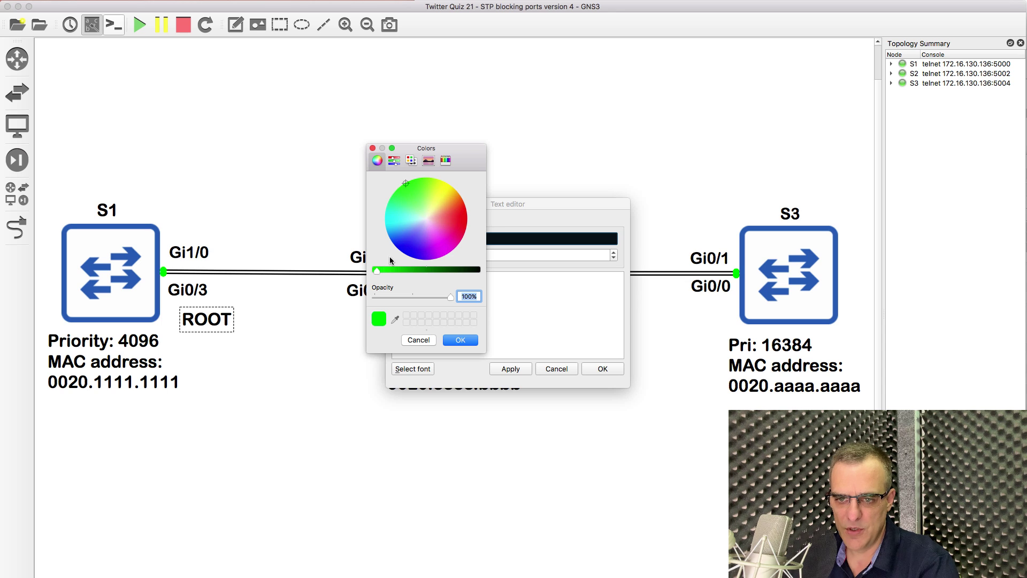
left_click_drag(377, 270, 398, 271)
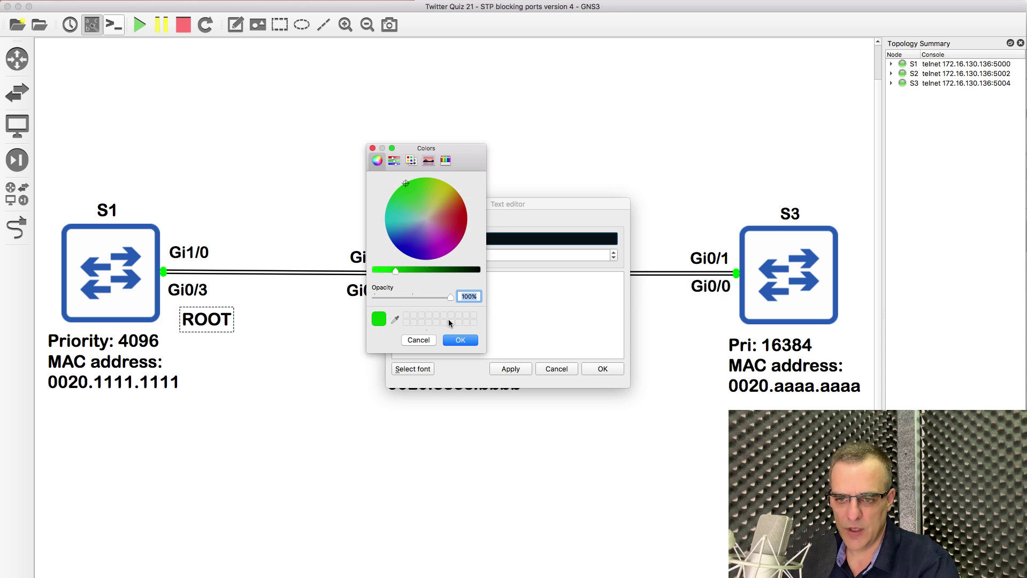
left_click(460, 339)
left_click(599, 369)
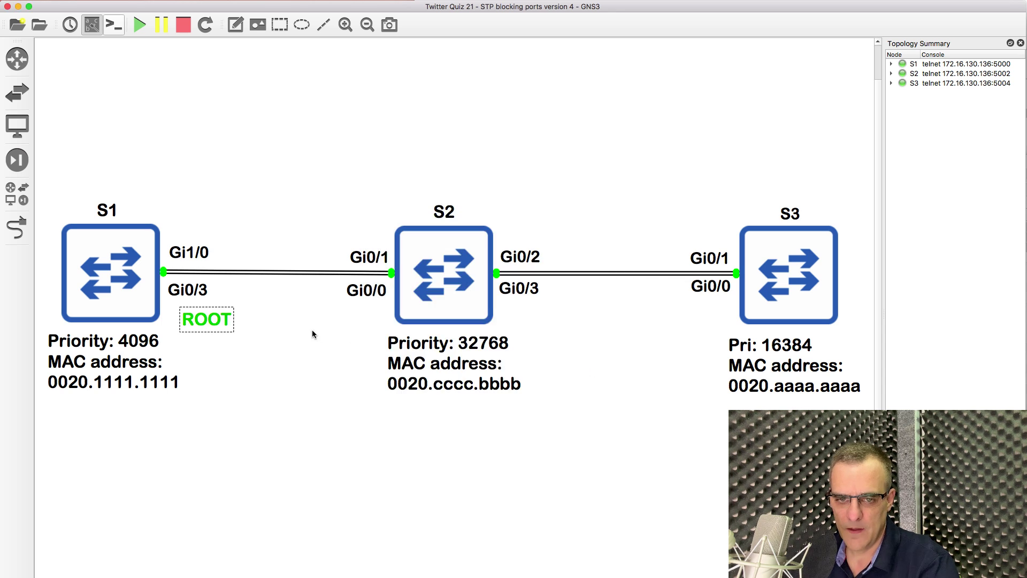
- Move the green ROOT label above S1 and place a duplicate of it above the S1–S2 links, near S2
left_click_drag(202, 321, 149, 196)
right_click(150, 195)
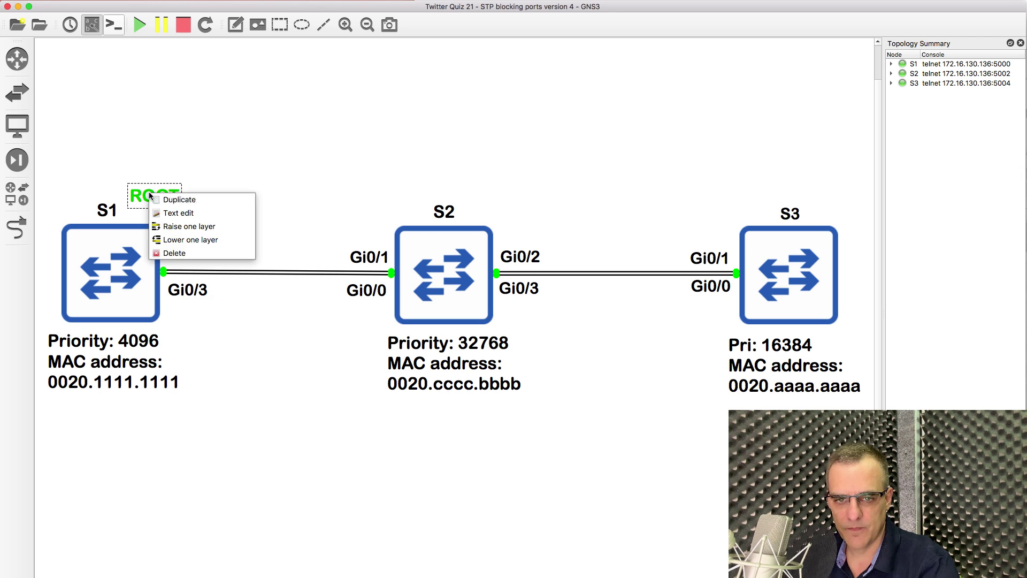
left_click(197, 201)
left_click_drag(202, 206, 388, 151)
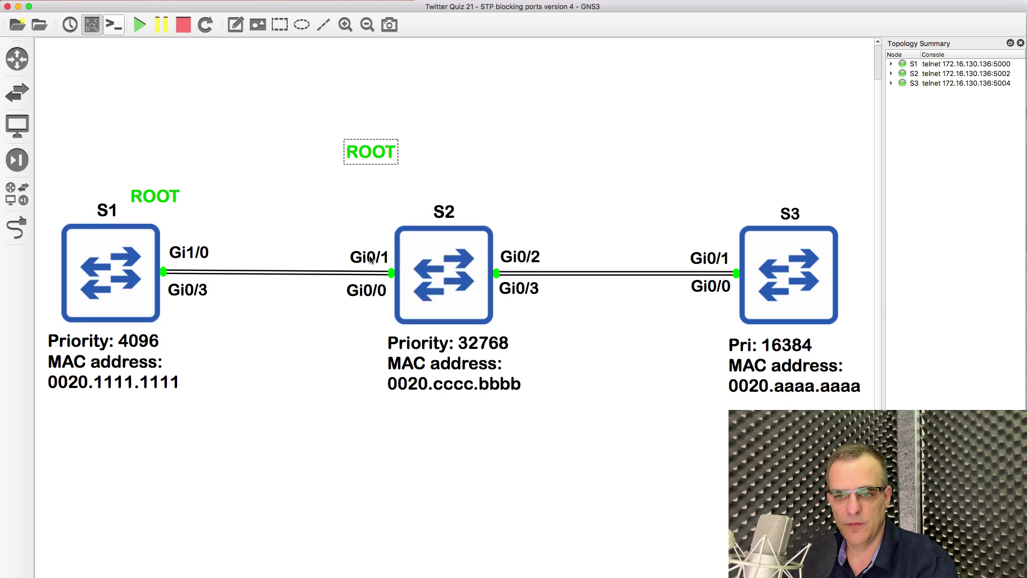
- Start an Ethernet packet capture on the S1 Gi1/0 to S2 Gi0/1 link, with file name S1_Gi10_to_S2_Gi01 and the capture visualization program enabled
right_click(293, 274)
left_click(306, 278)
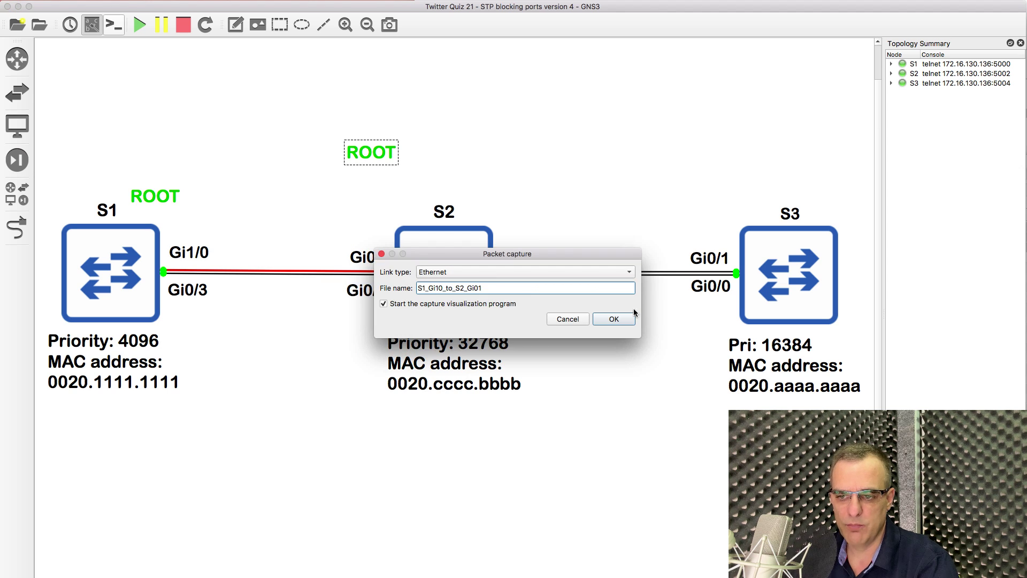
left_click(614, 319)
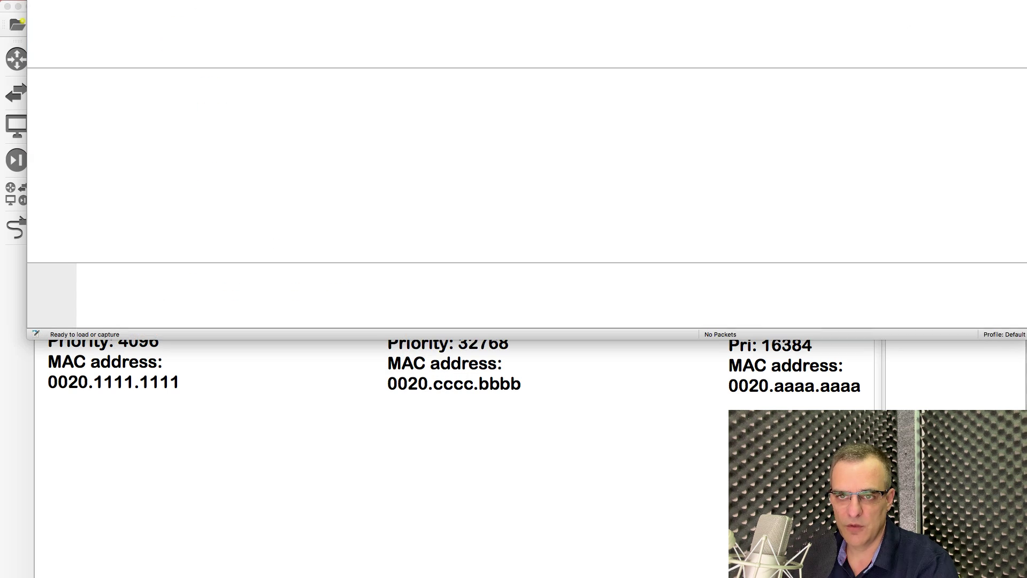
- Position the Wireshark capture window below the topology's switches and widen the Destination column to show the full addresses
left_click_drag(542, 2, 559, 92)
left_click(370, 146)
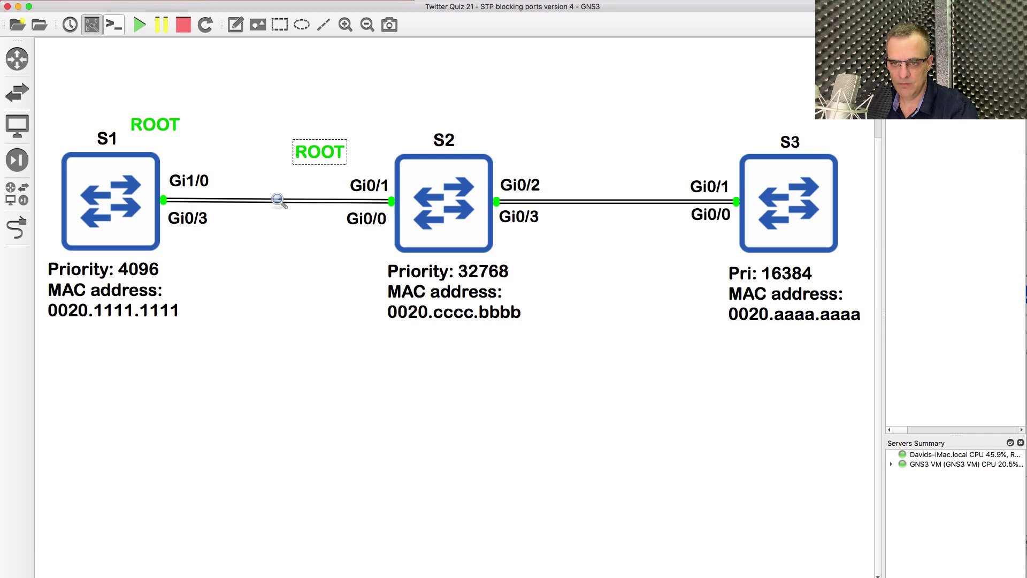
key("super+Tab")
left_click_drag(427, 242, 396, 254)
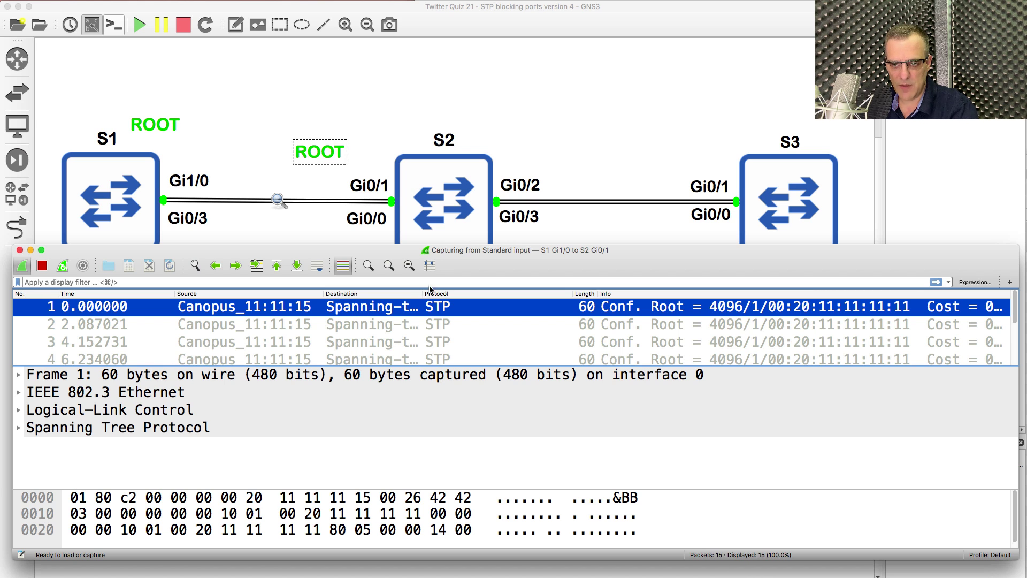
left_click_drag(494, 296, 640, 295)
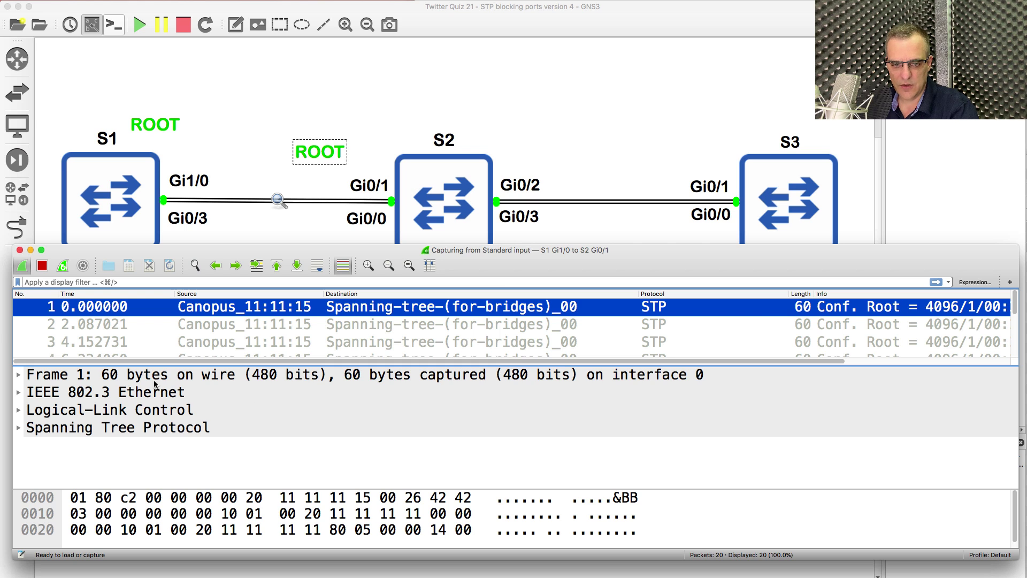
- Expand the IEEE 802.3 Ethernet header of frame 1 and examine its destination and source addresses
left_click(24, 397)
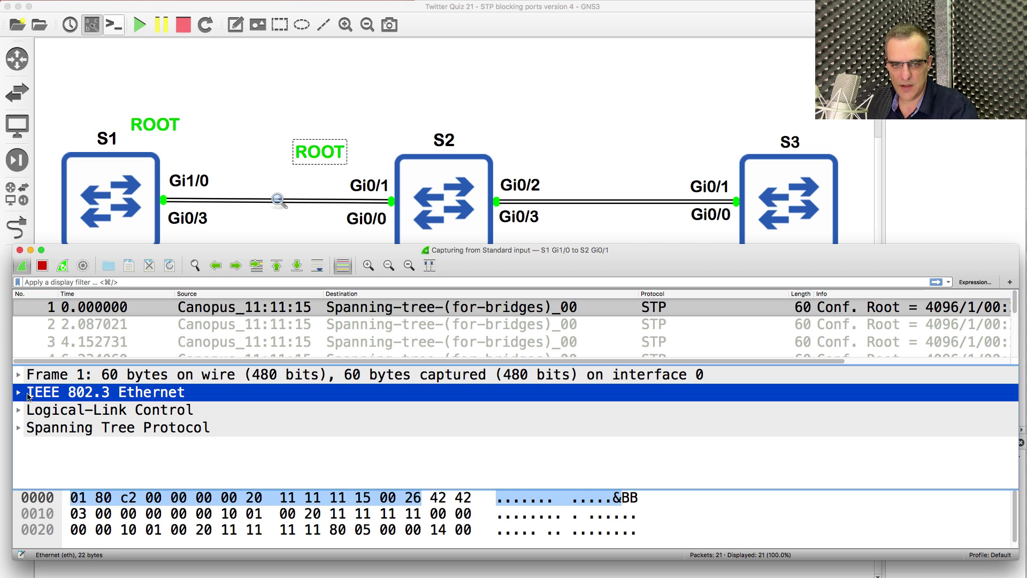
left_click(24, 395)
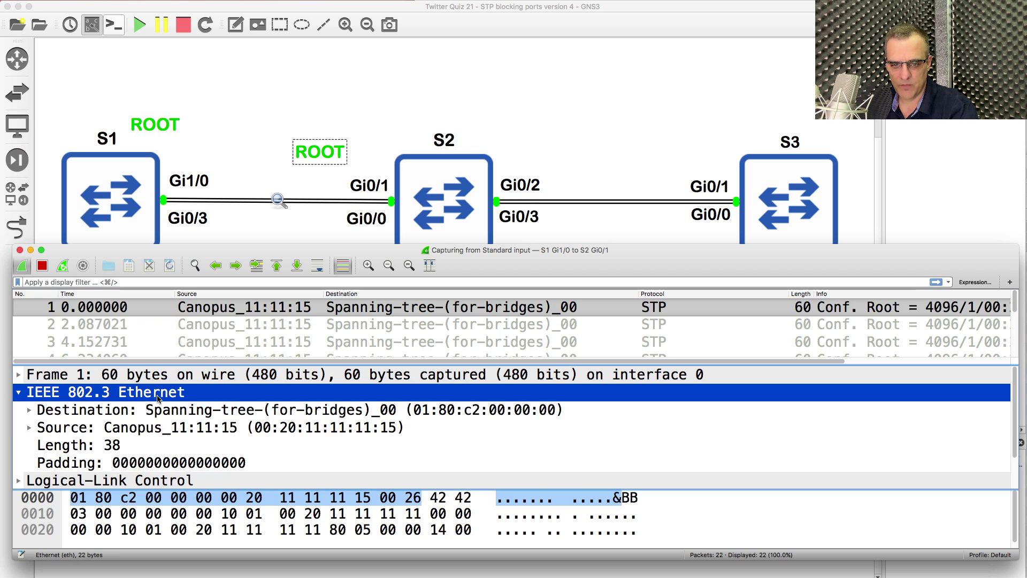
left_click(365, 415)
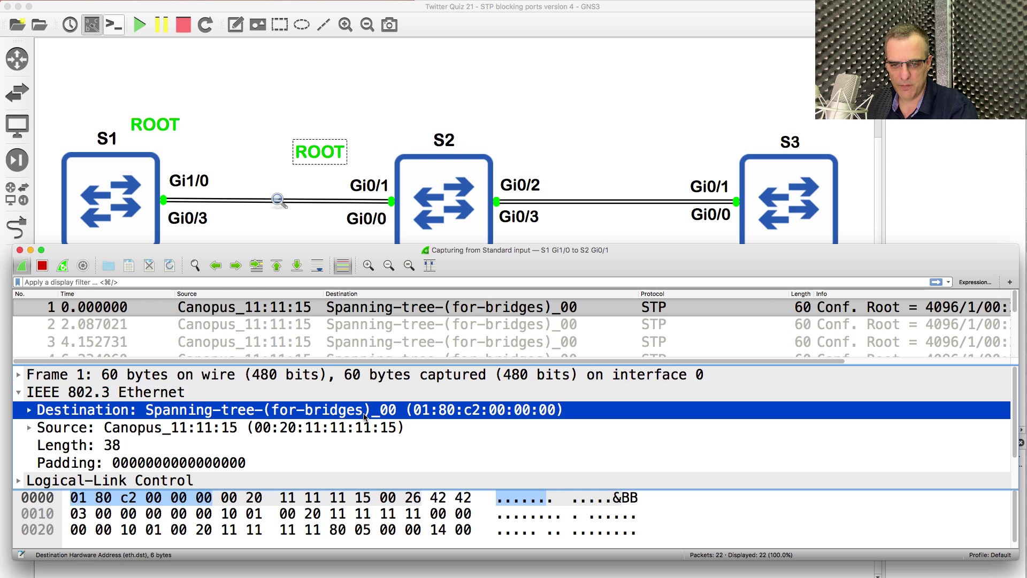
left_click(130, 431)
- Replace the expanded Ethernet header with the Spanning Tree Protocol details, enlarging the capture window and details pane to fit them
mouse_move(282, 252)
left_mouse_down()
mouse_move(285, 437)
mouse_move(283, 260)
left_mouse_up()
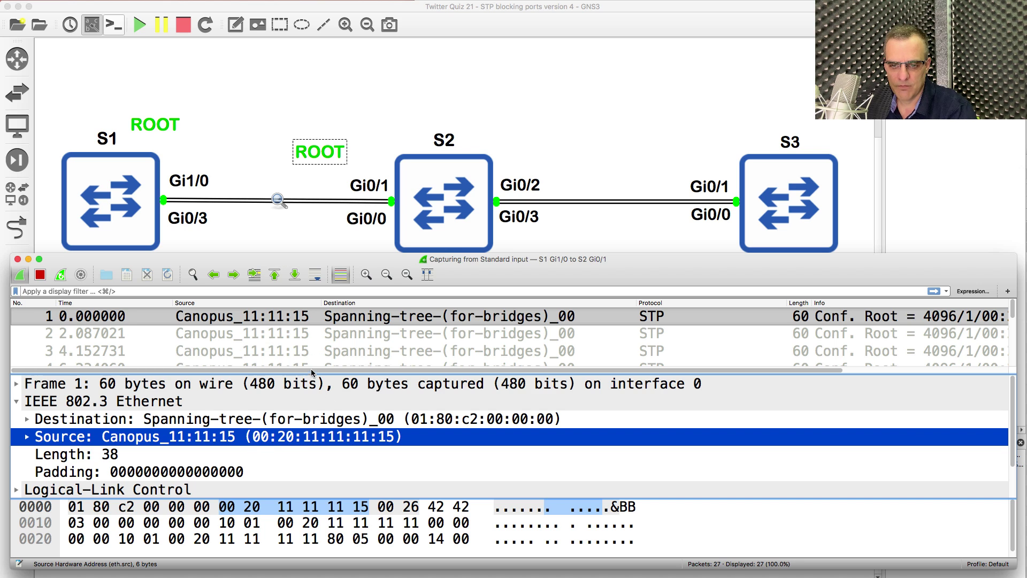
left_click_drag(310, 373, 311, 335)
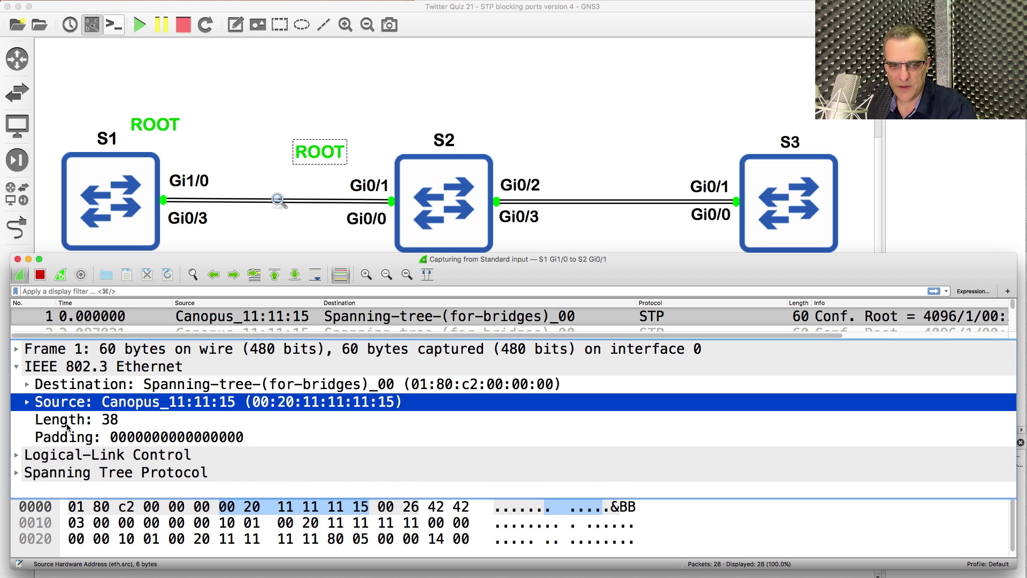
left_click(16, 367)
left_click(17, 401)
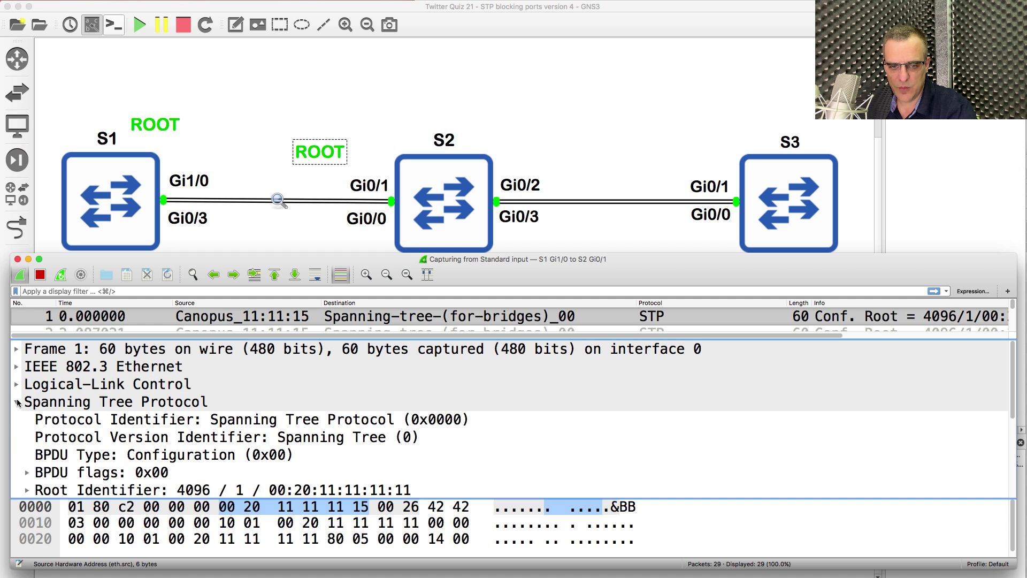
left_click_drag(352, 255, 369, 90)
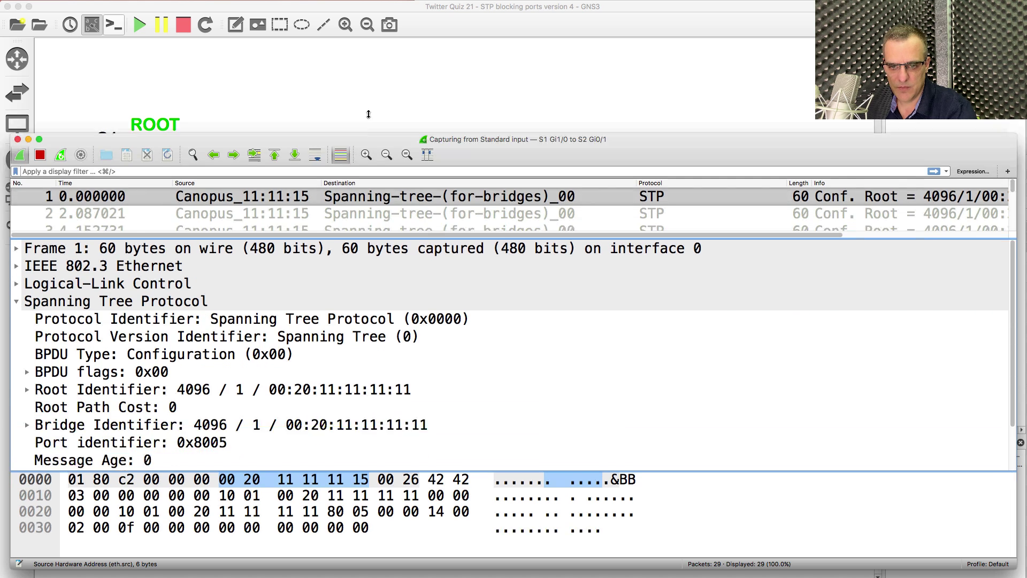
- Examine the BPDU's root path cost and its Root Identifier's priority, system ID extension and system ID, then collapse the identifier
left_click(223, 349)
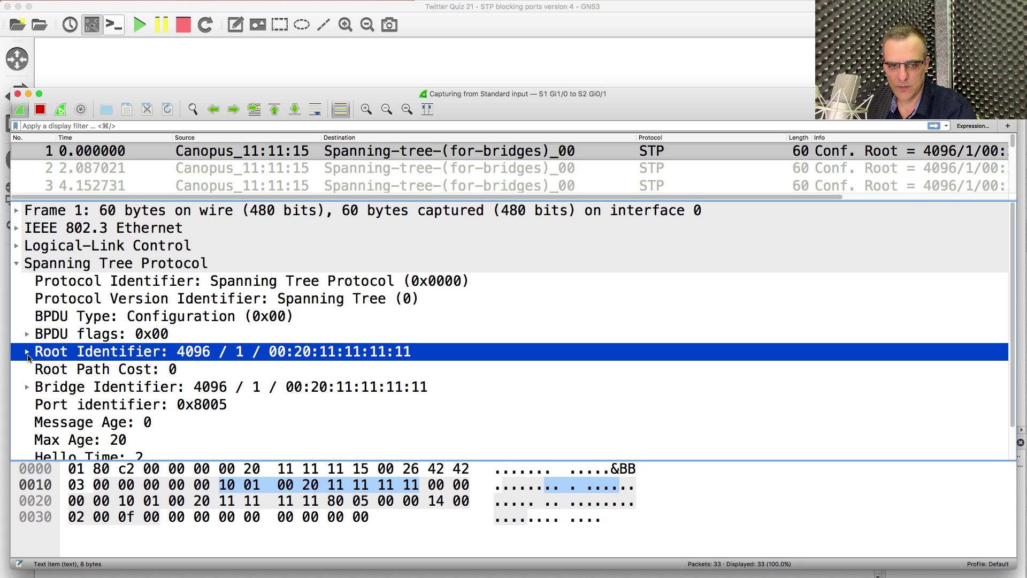
left_click(70, 371)
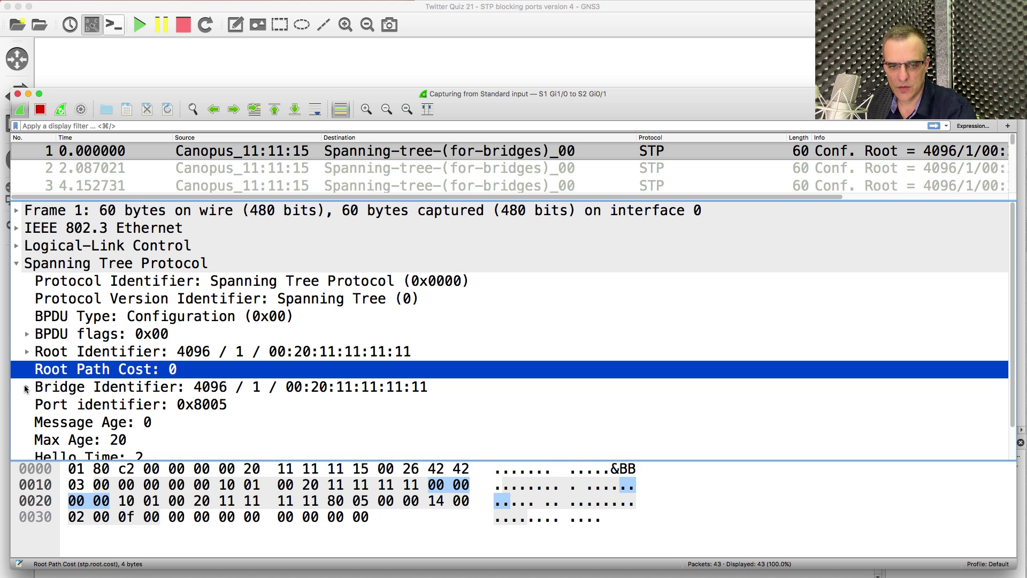
left_click(26, 352)
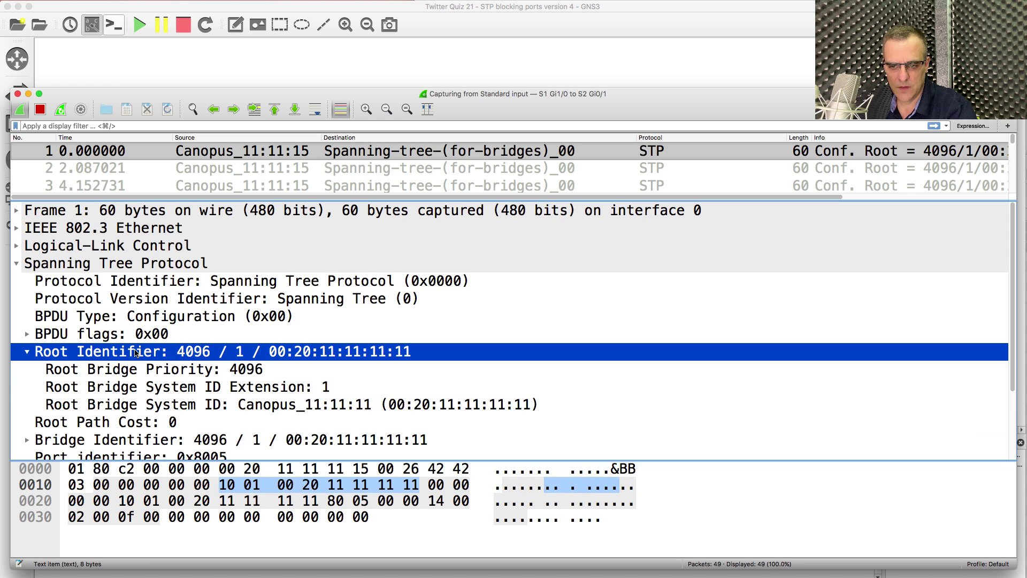
left_click(262, 390)
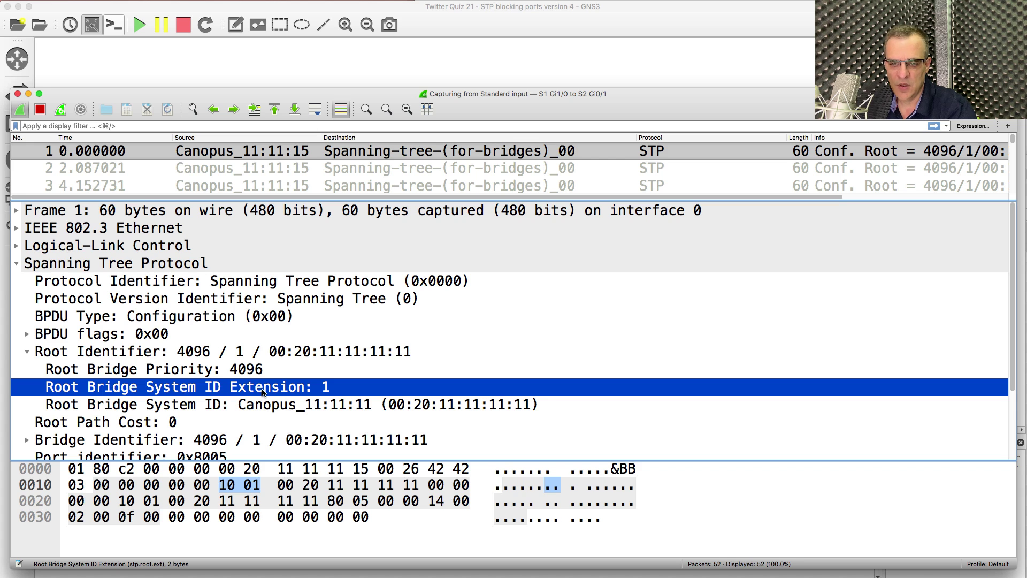
left_click(227, 373)
left_click(231, 387)
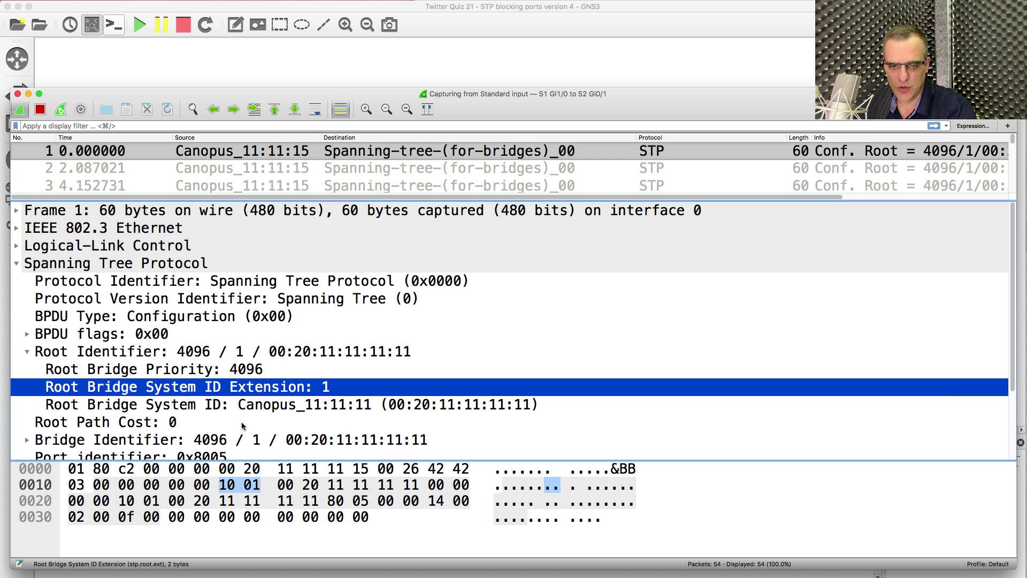
left_click(239, 405)
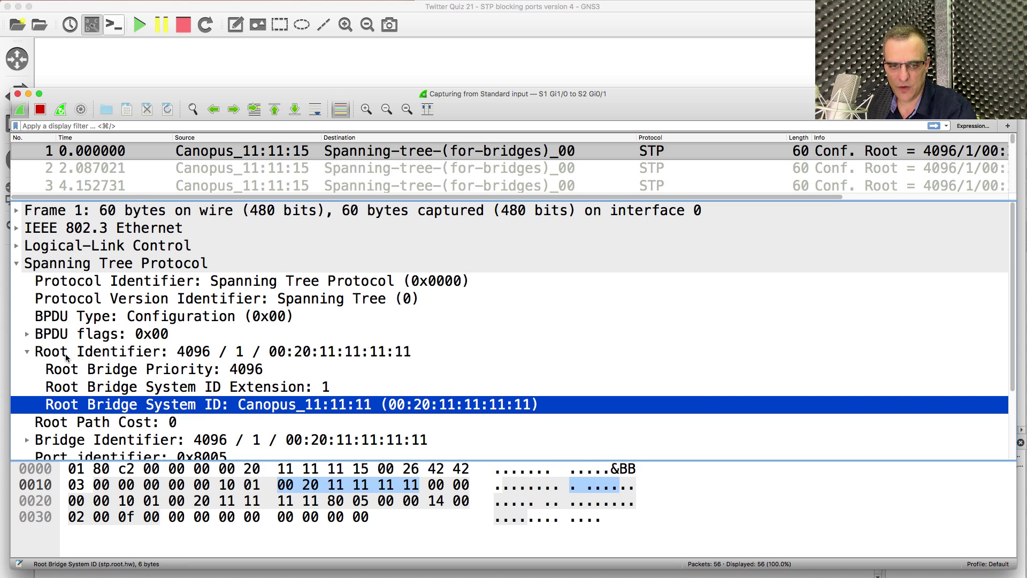
left_click(26, 352)
- Review the root path cost and expand the Bridge Identifier to examine its priority, system ID extension and system ID
left_click(45, 369)
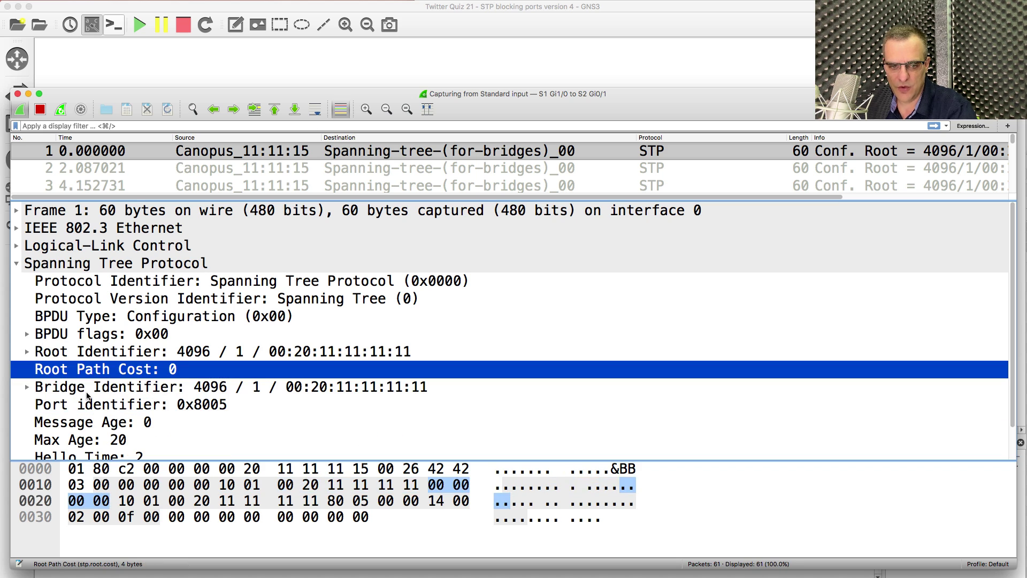
left_click(79, 391)
left_click(27, 386)
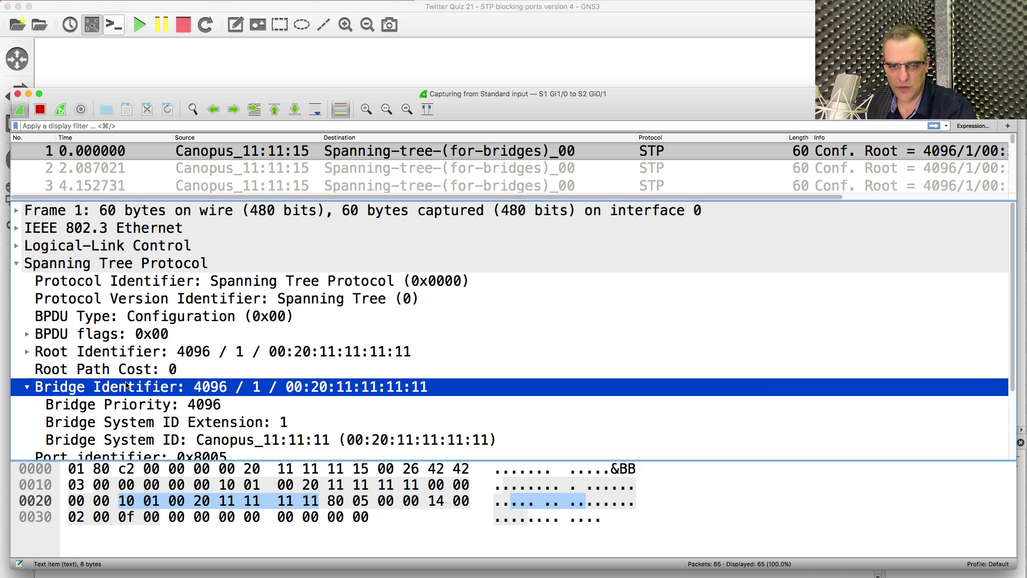
scroll(161, 326, "down", 2)
left_click(161, 320)
left_click(182, 336)
left_click(202, 352)
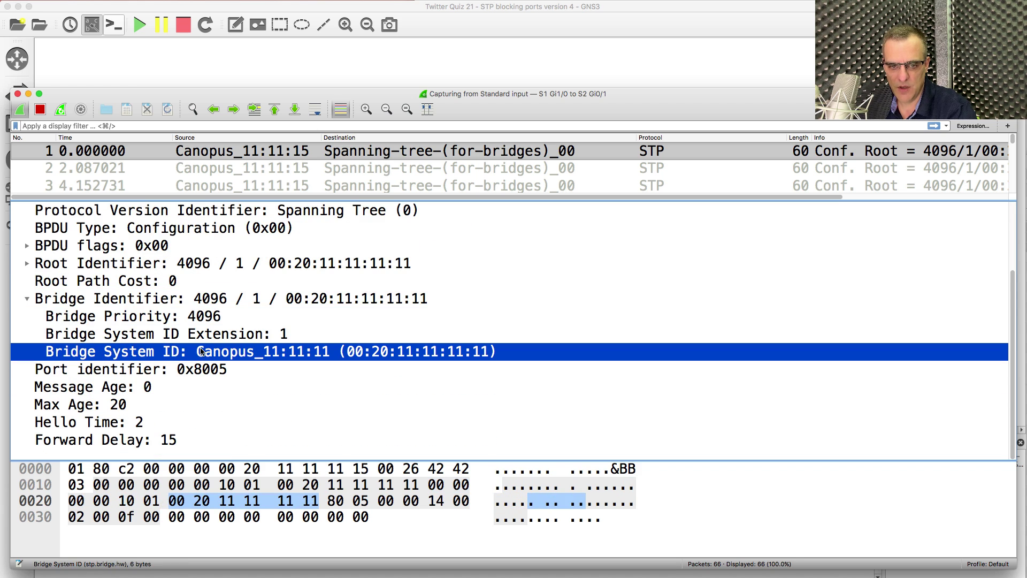
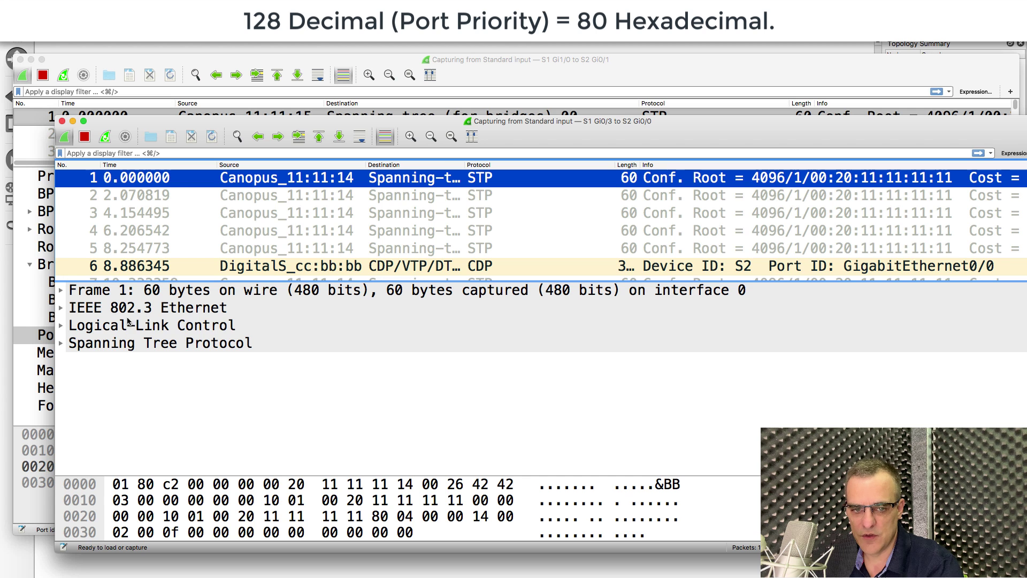
- Expand the Spanning Tree Protocol details of frame 1 in the S1 Gi0/3 to S2 Gi0/0 capture and examine its BPDU fields
left_click(62, 344)
scroll(63, 347, "down", 3)
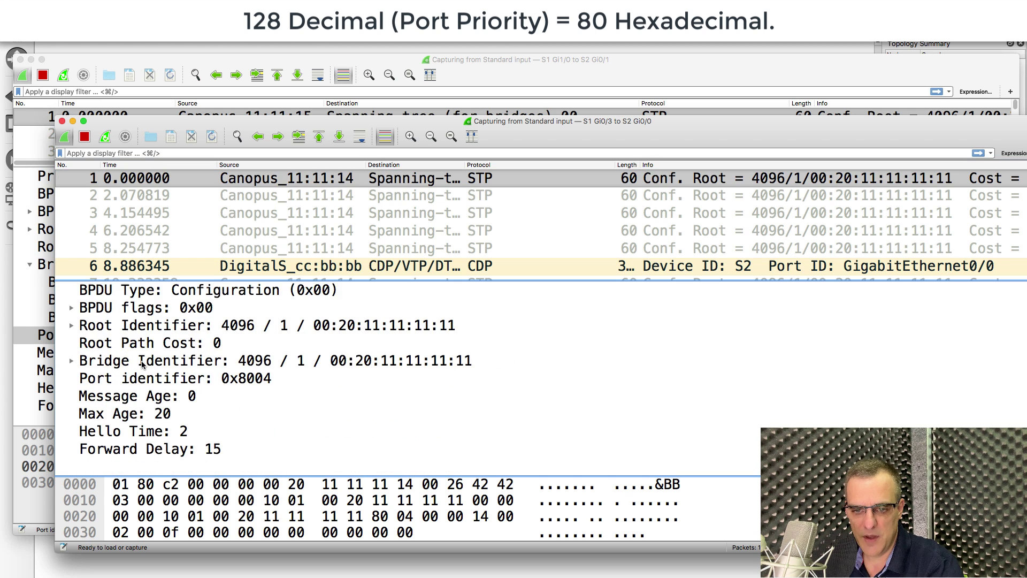
scroll(160, 396, "up", 2)
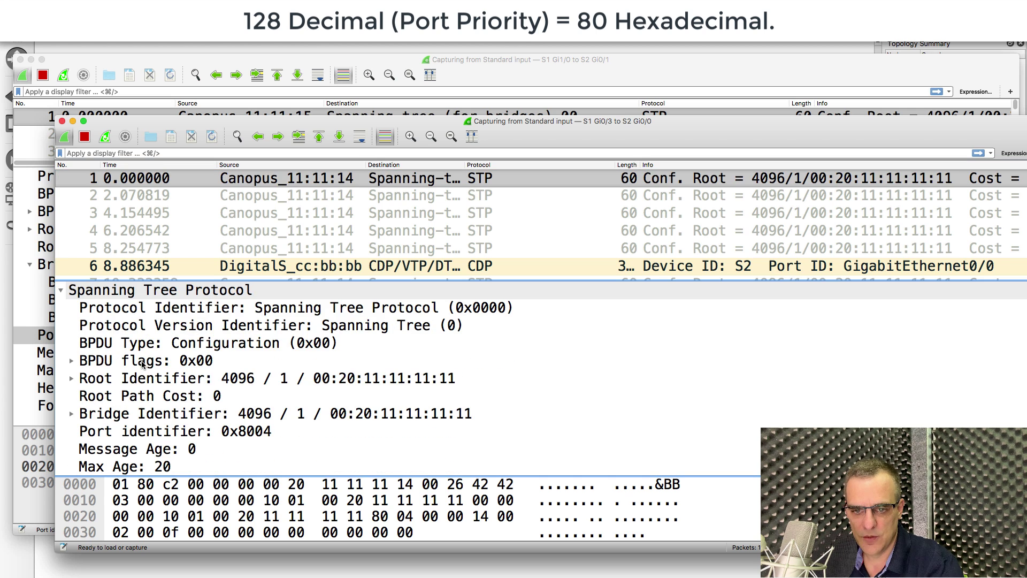
- Select the port identifier in the S1 Gi0/3 BPDU and compare it with the one in the S1 Gi1/0 capture
left_click(160, 431)
left_click_drag(260, 126, 540, 79)
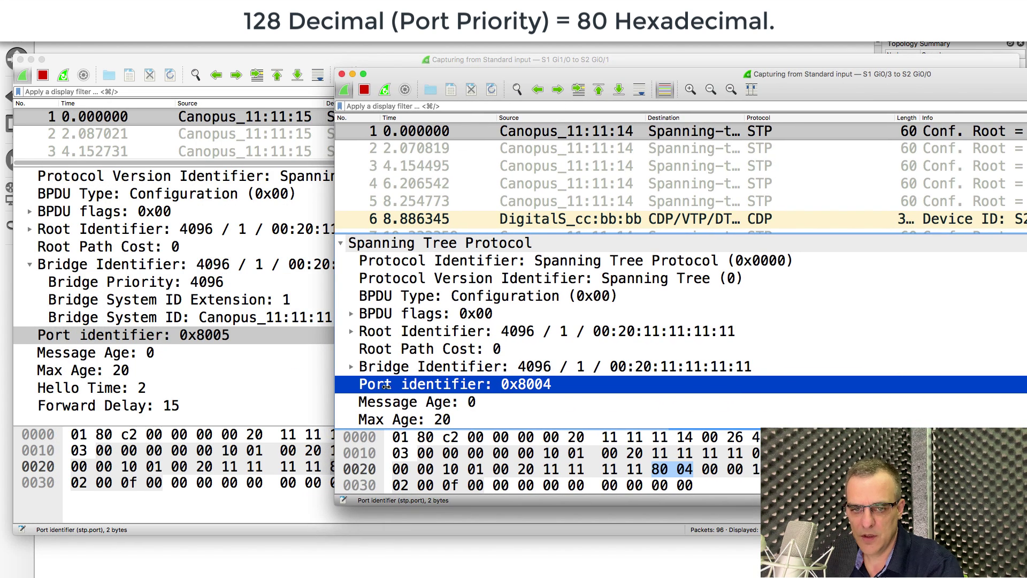
left_click(260, 337)
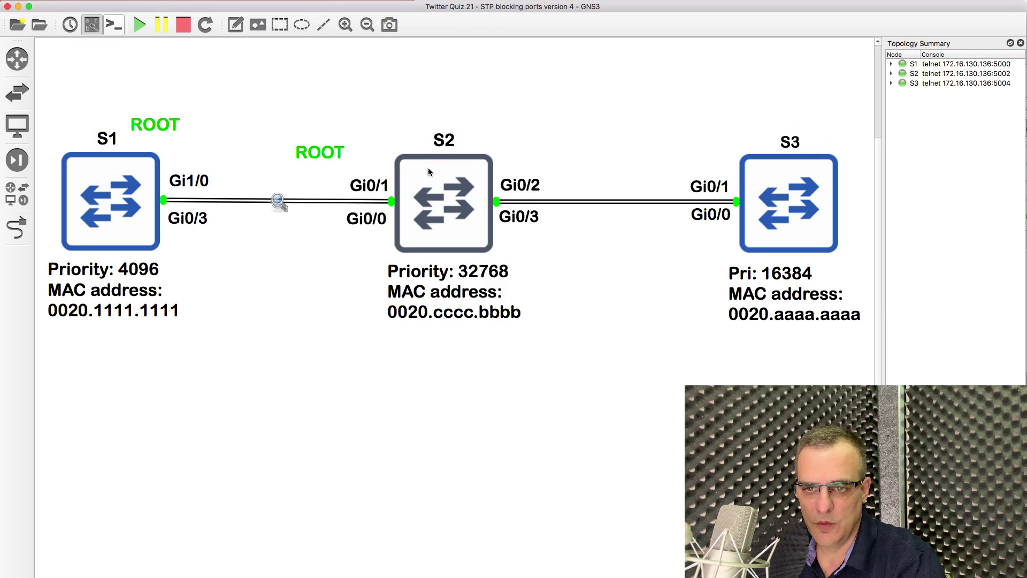
mouse_move(433, 176)
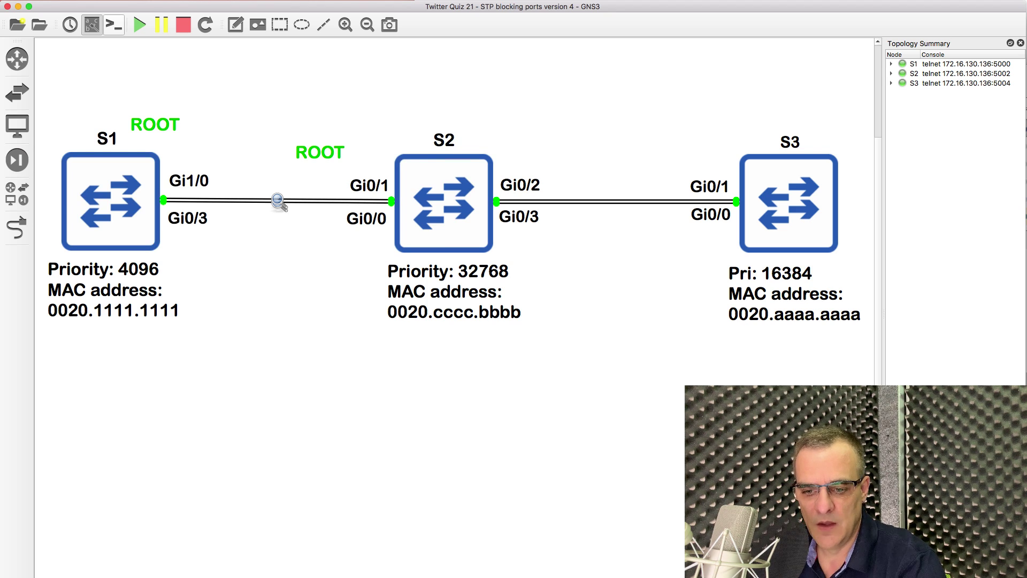
key("super+Tab")
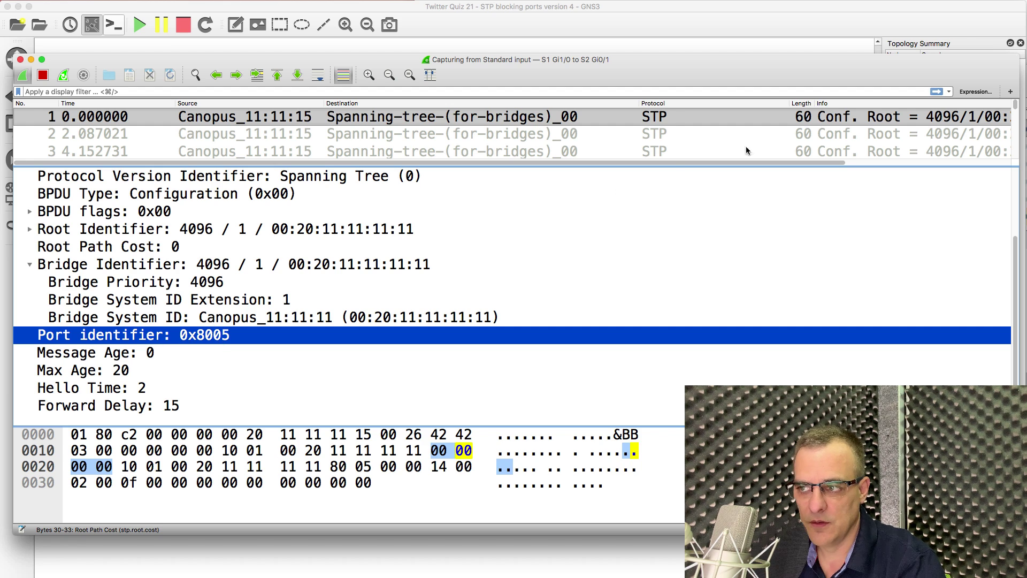
key("super+grave")
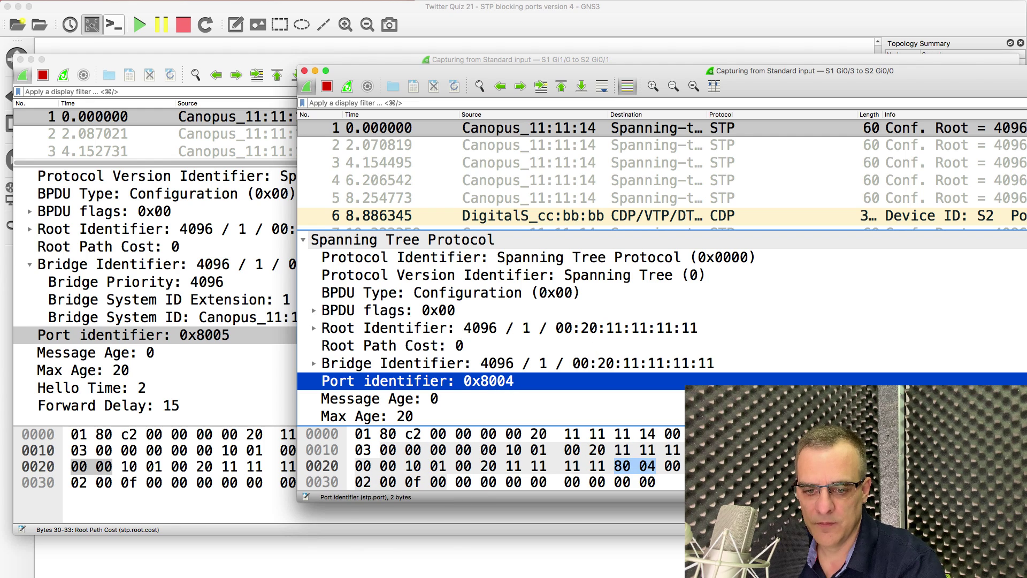
- Open S1's console, enter privileged mode and display the switch's spanning tree status
right_click(282, 575)
left_click(265, 472)
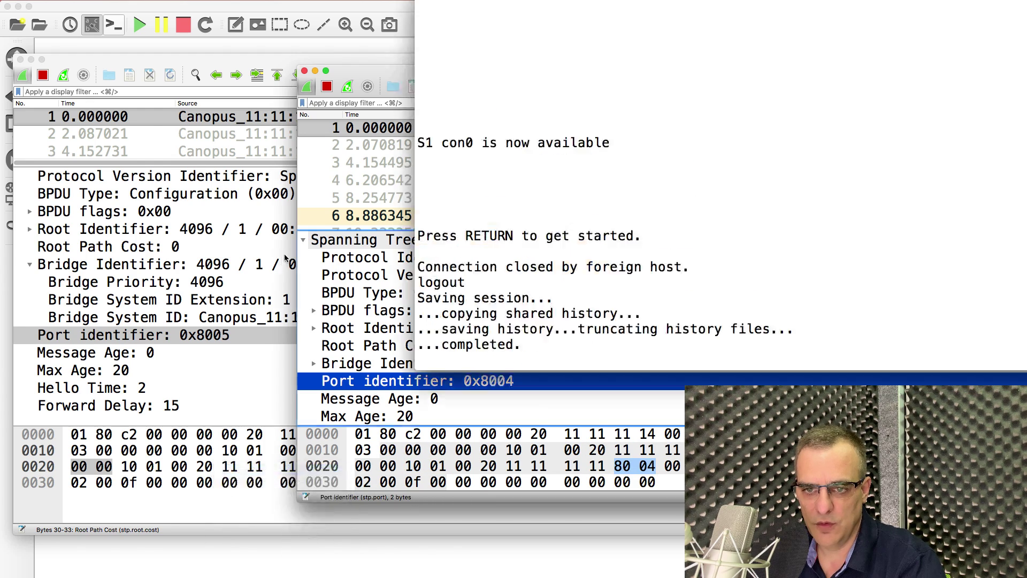
key("Return")
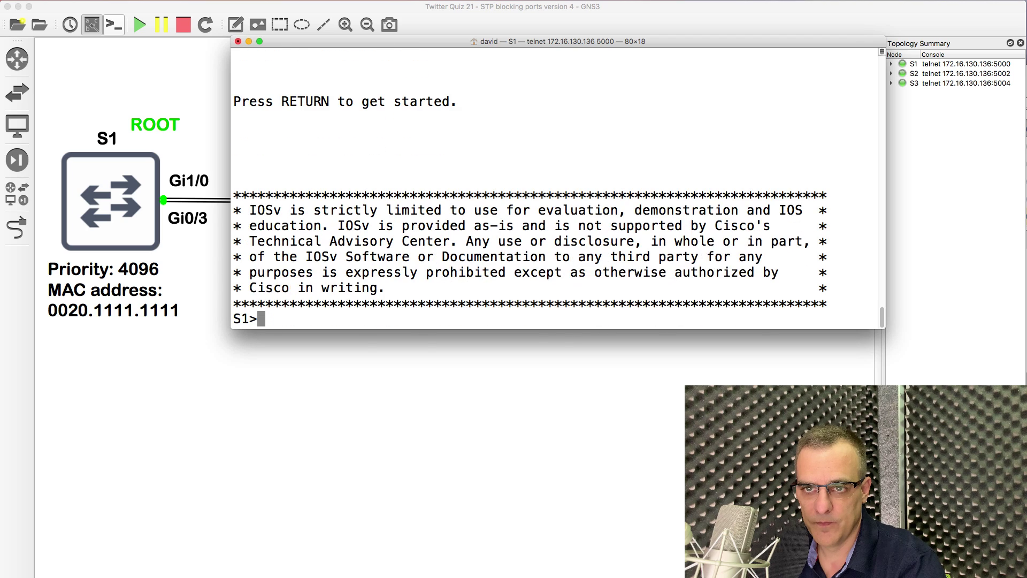
type("en")
key("Return")
type("sh ")
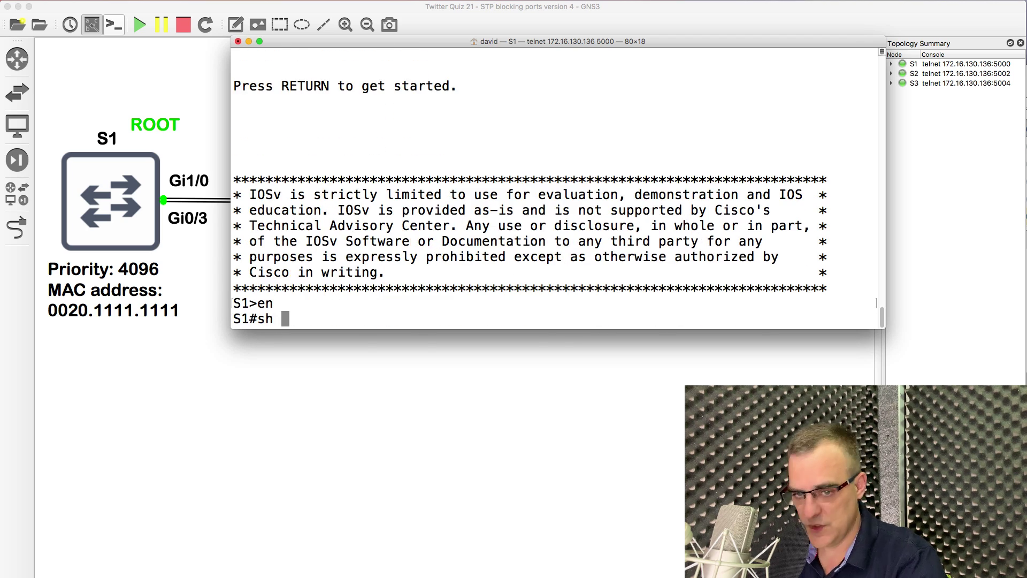
type("spa")
key("Tab")
key("Return")
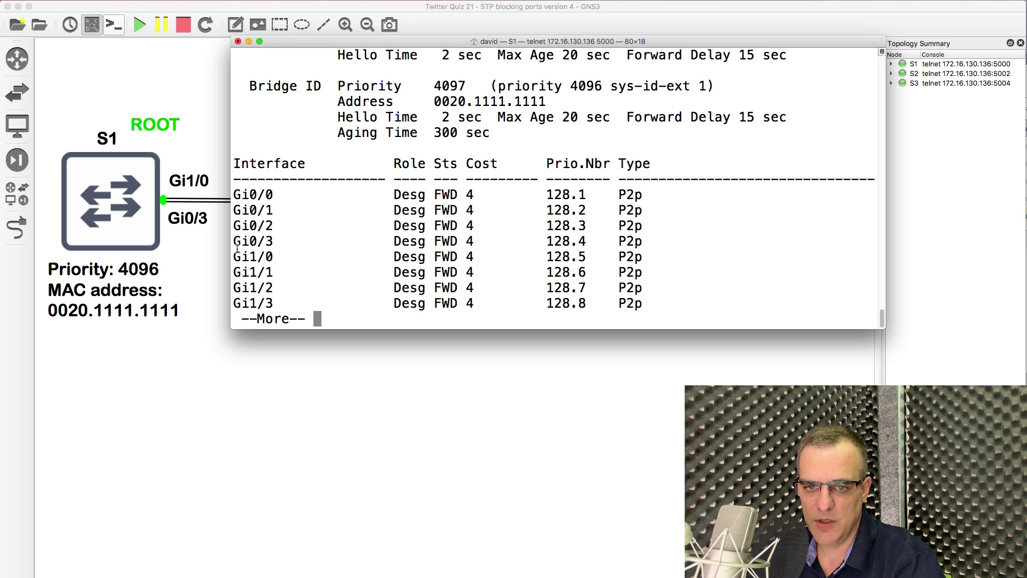
- Examine the port priority and number of interfaces Gi1/0 and Gi0/3 in S1's spanning tree output
left_click_drag(234, 251, 682, 255)
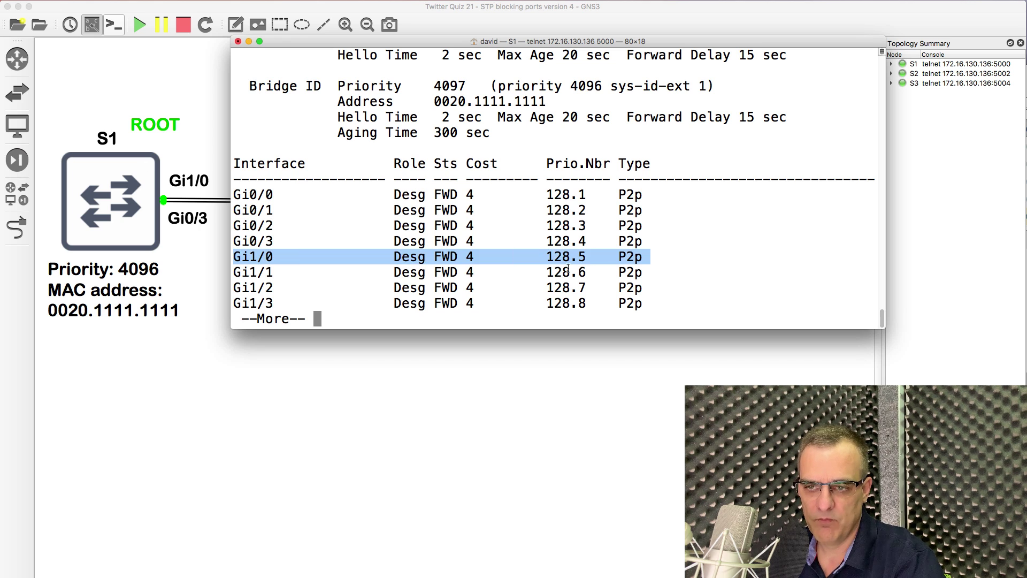
left_click_drag(547, 256, 603, 253)
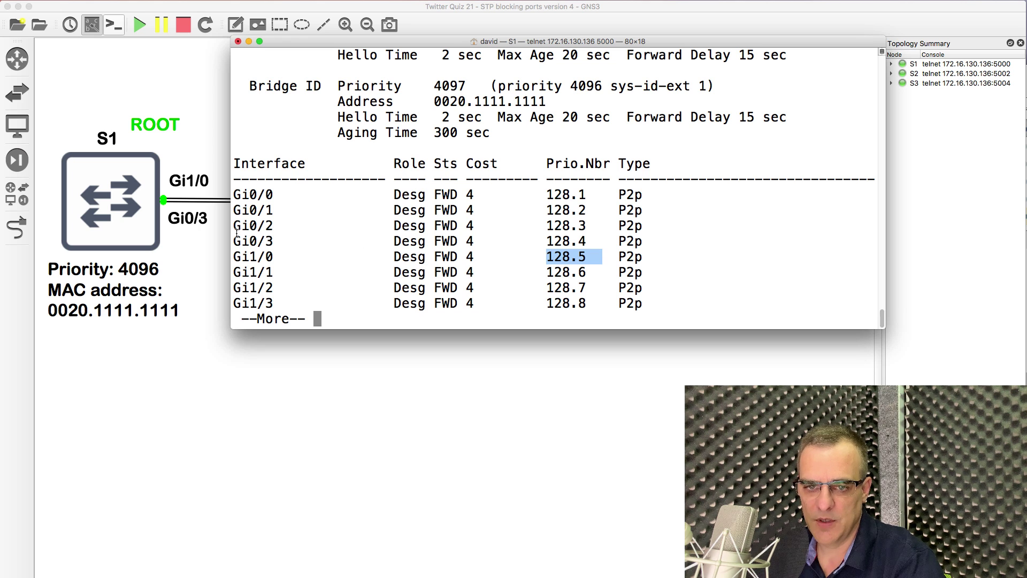
left_click_drag(236, 233, 681, 249)
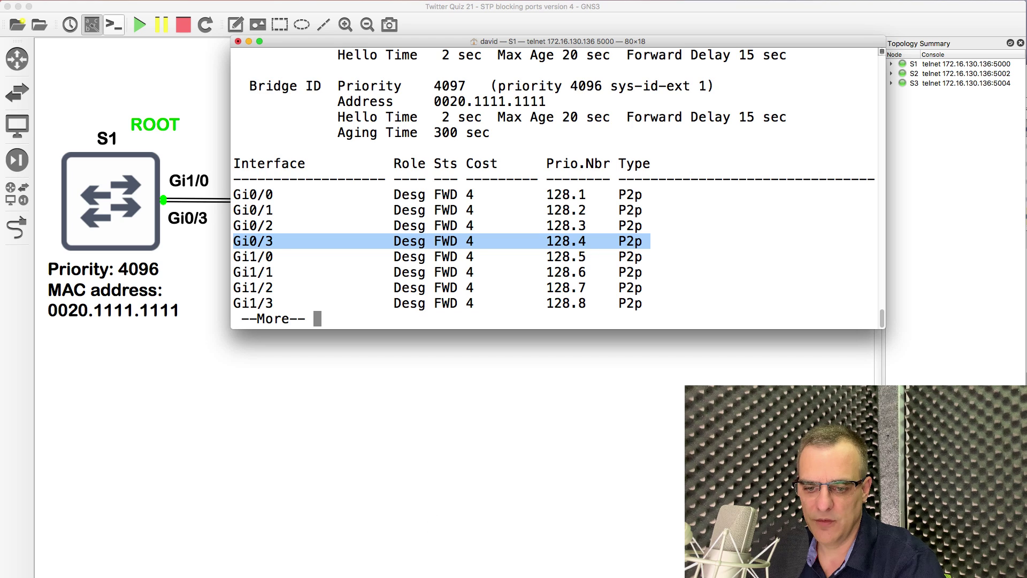
- Arrange S1's console beside the S1 Gi1/0 capture and compare the Gi1/0 row with the BPDU's port identifier
key("super+Tab")
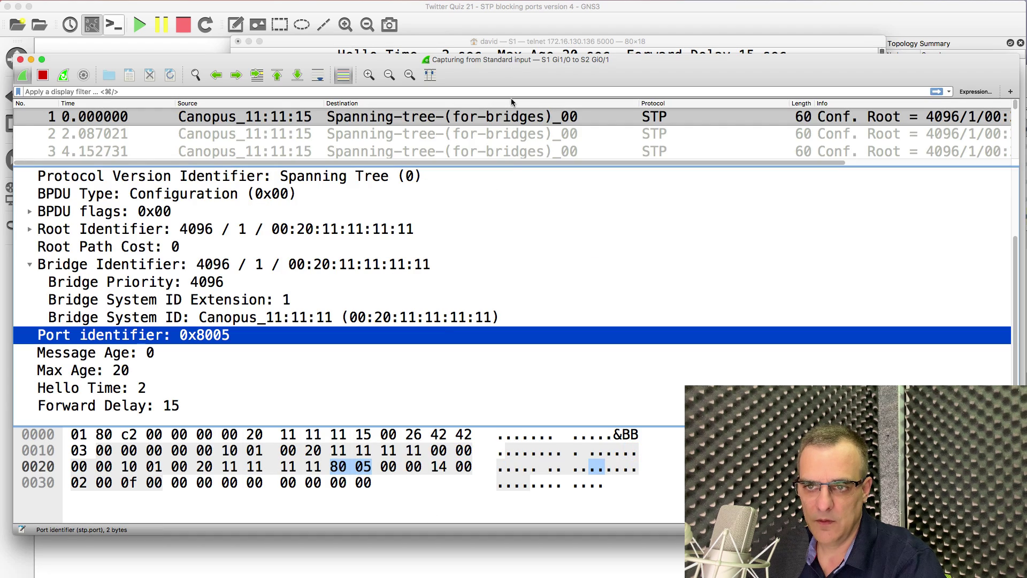
key("super+Tab")
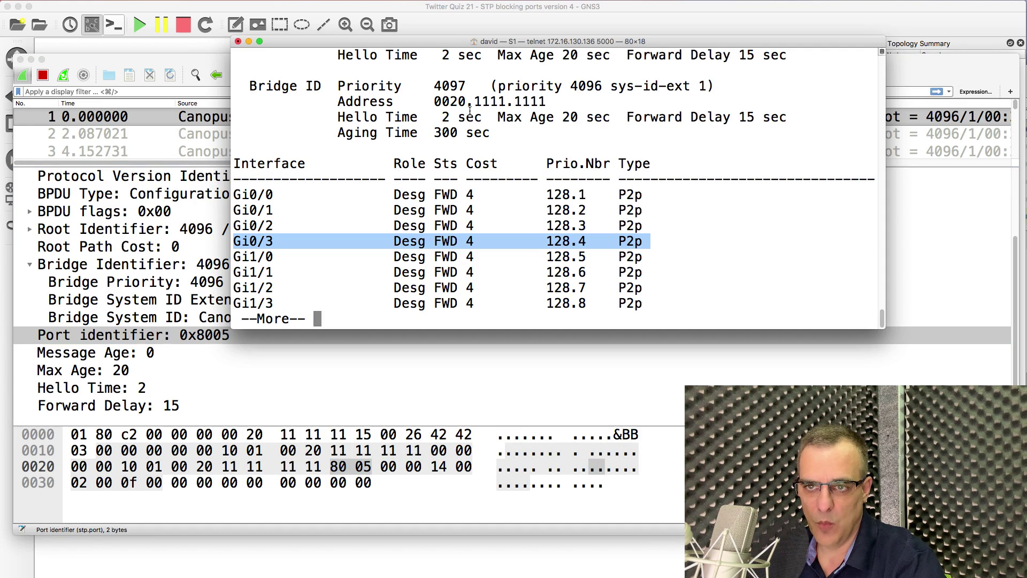
left_click_drag(465, 41, 522, 85)
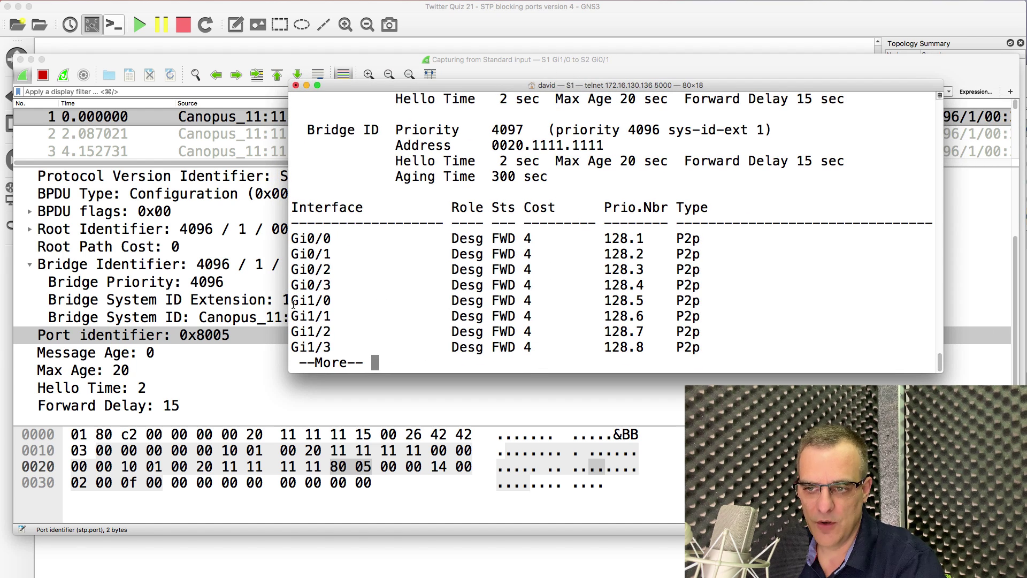
left_click_drag(292, 303, 761, 302)
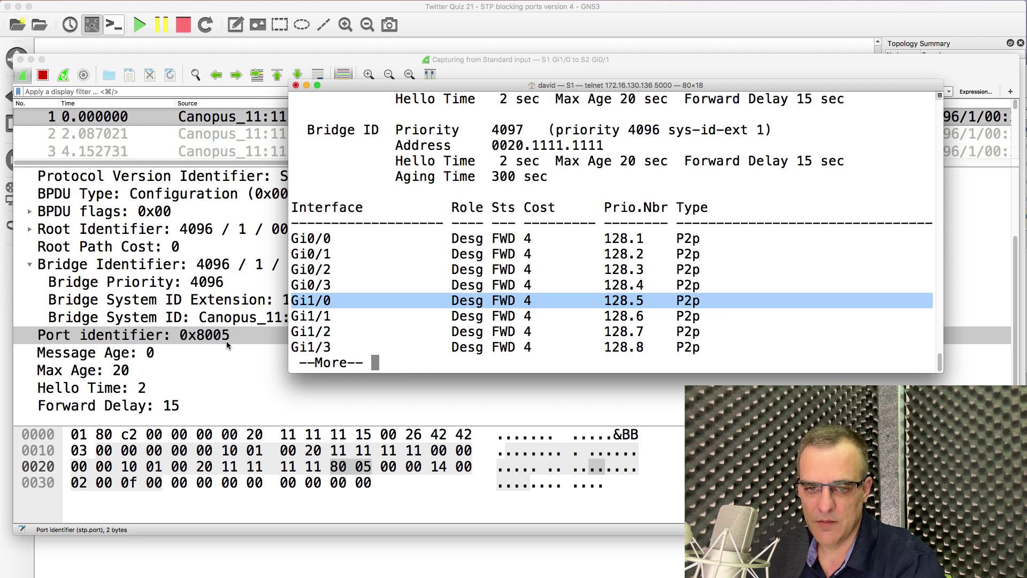
- Bring forward the S1 Gi0/3 capture and compare its port identifier with the Gi0/3 priority and number in S1's console
key("super+Tab")
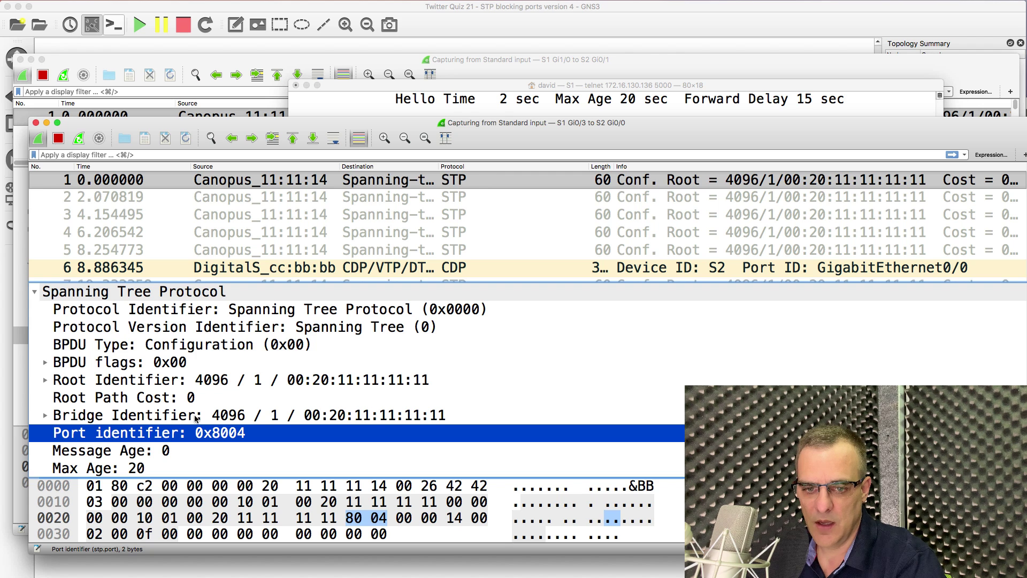
left_click(663, 88)
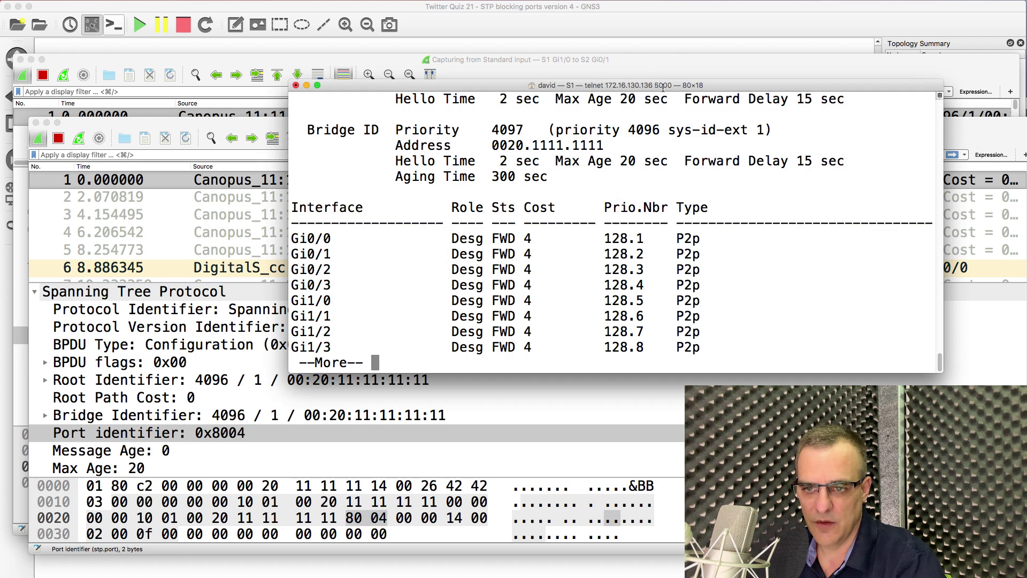
left_click_drag(289, 282, 703, 286)
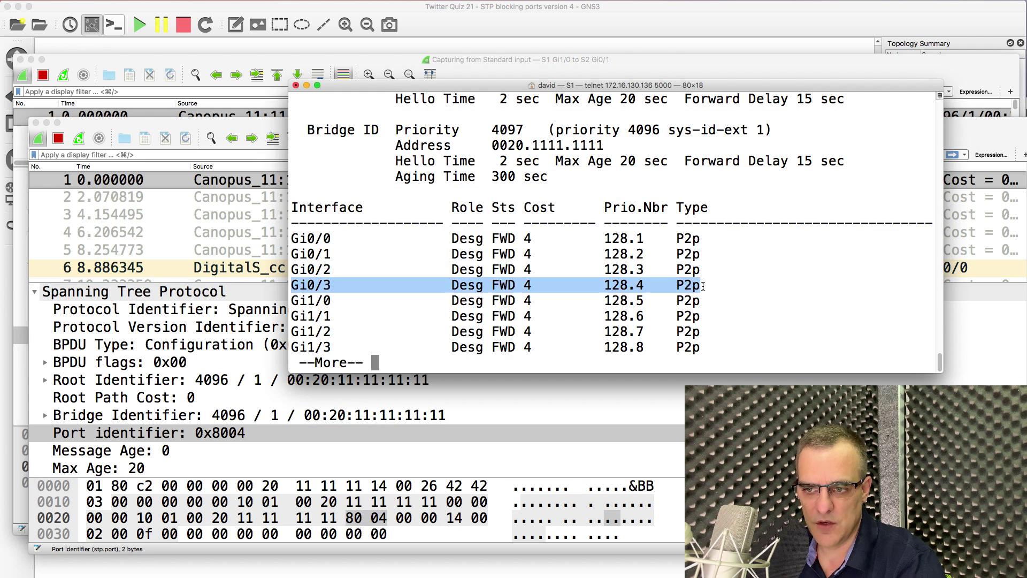
double_click(641, 285)
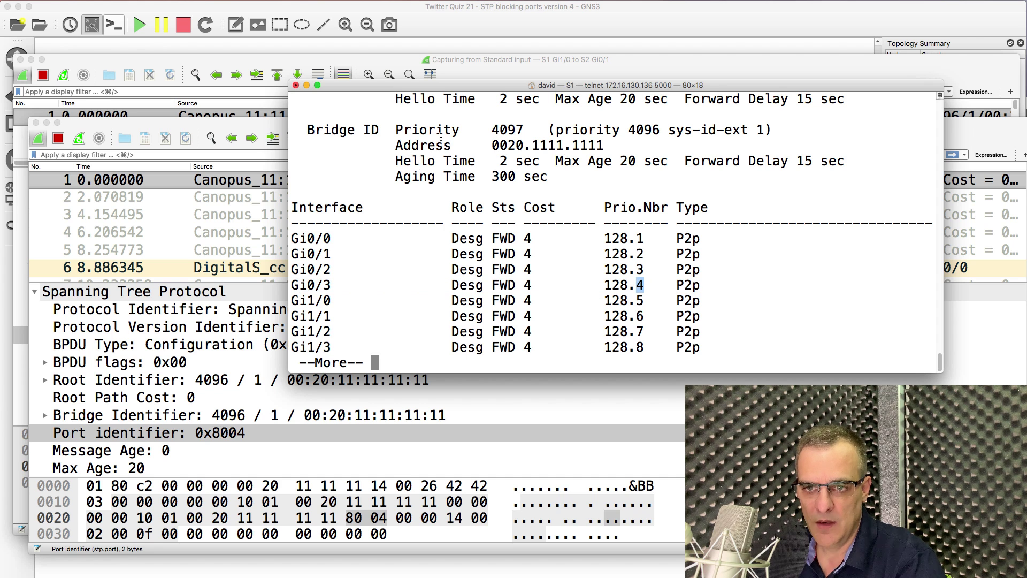
- Finish the paged output, enter global configuration mode on S1 and open interface g0/3 for configuration
key("space")
type("cong y")
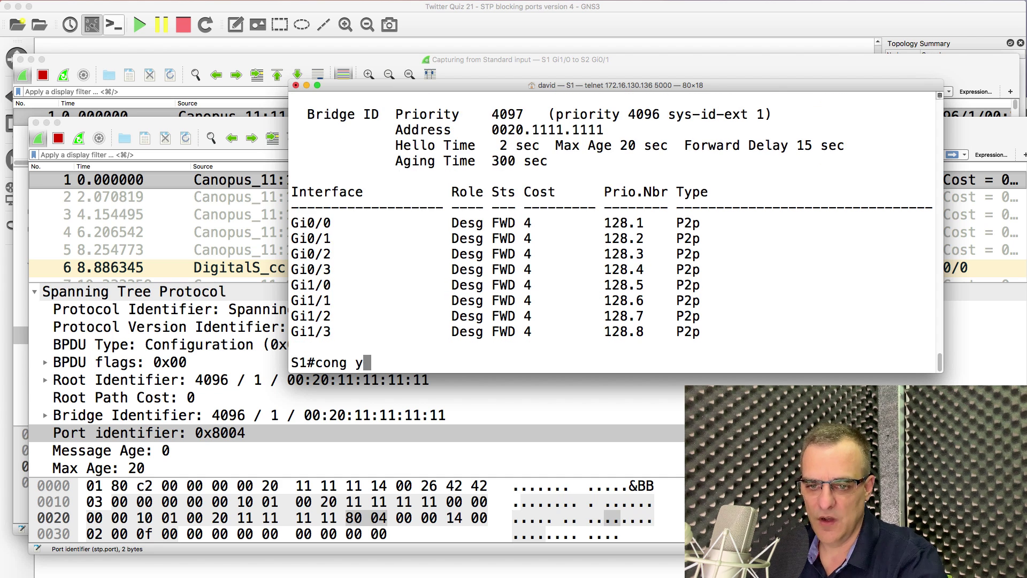
key("BackSpace")
key("BackSpace")
key("BackSpace")
type("f t")
key("Return")
type("ig)#i")
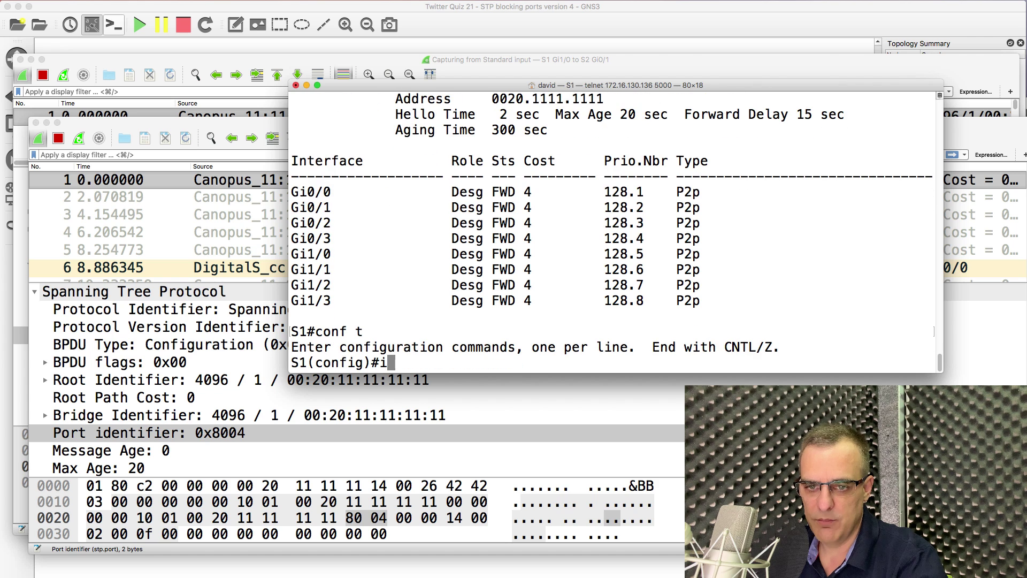
type("nt ")
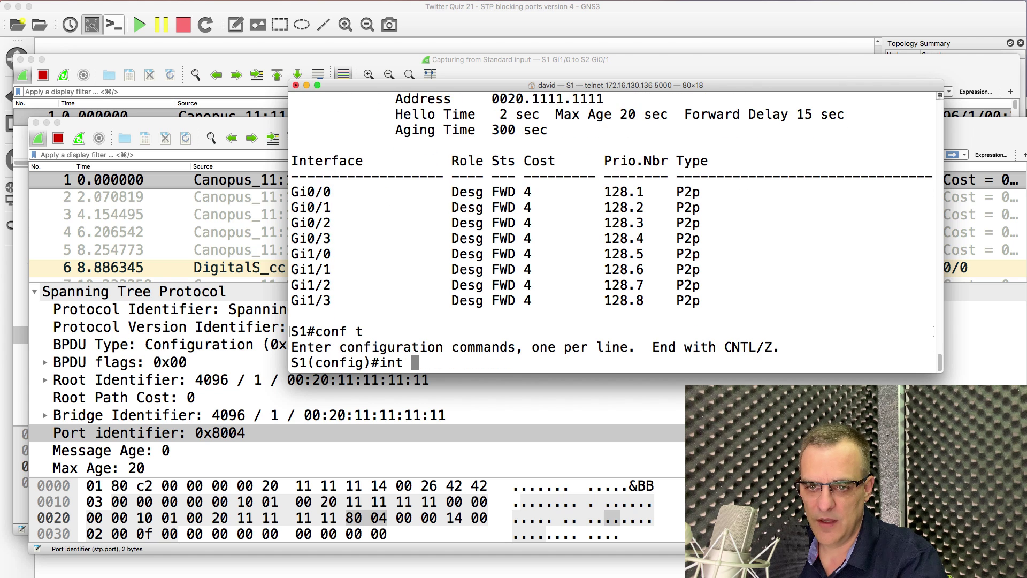
type("g0/")
key("BackSpace")
key("BackSpace")
type("0/3")
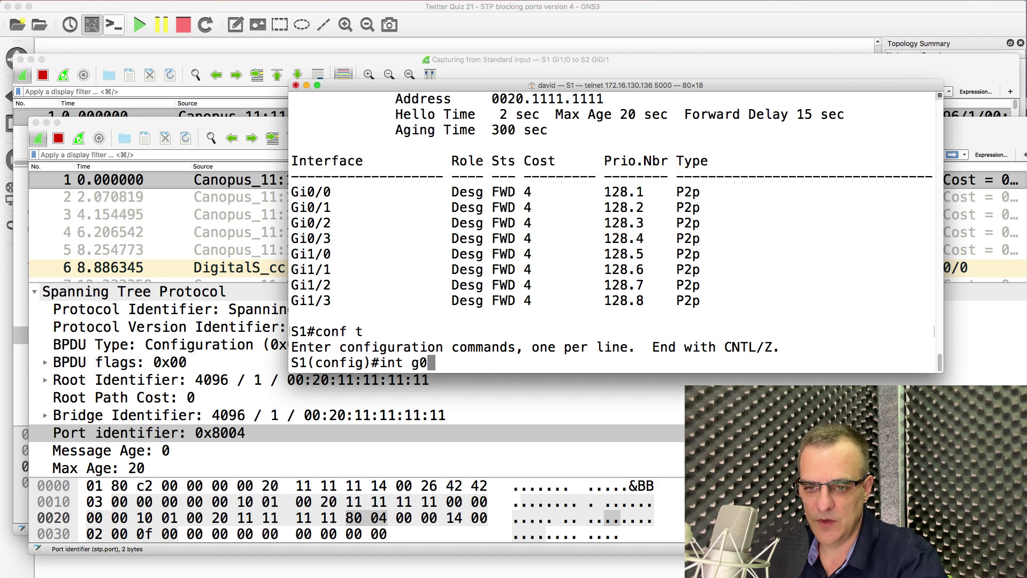
key("Return")
- Set the interface's spanning tree port priority to 64
type("spa")
key("Tab")
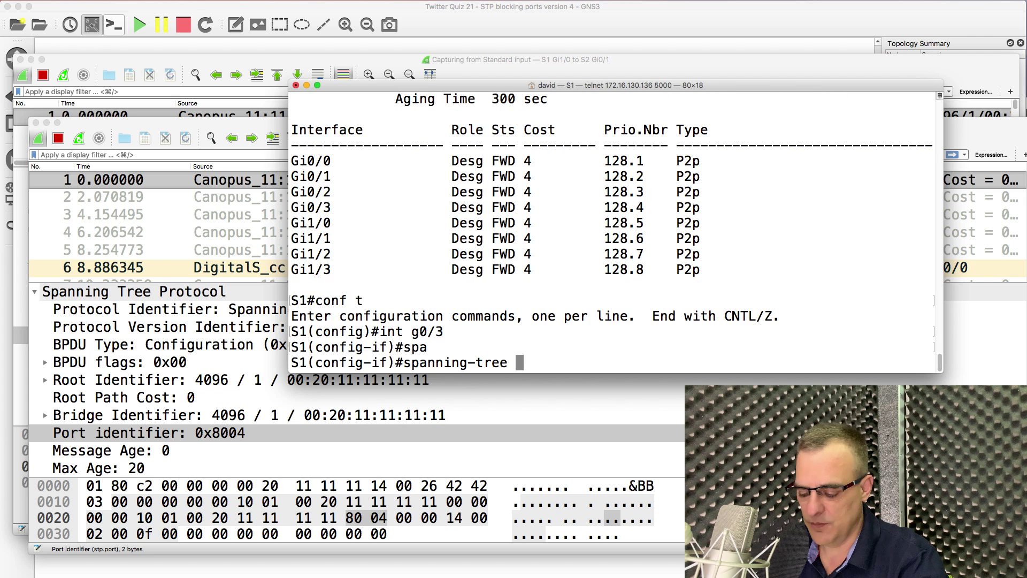
type("p")
type("or")
key("Tab")
type("t")
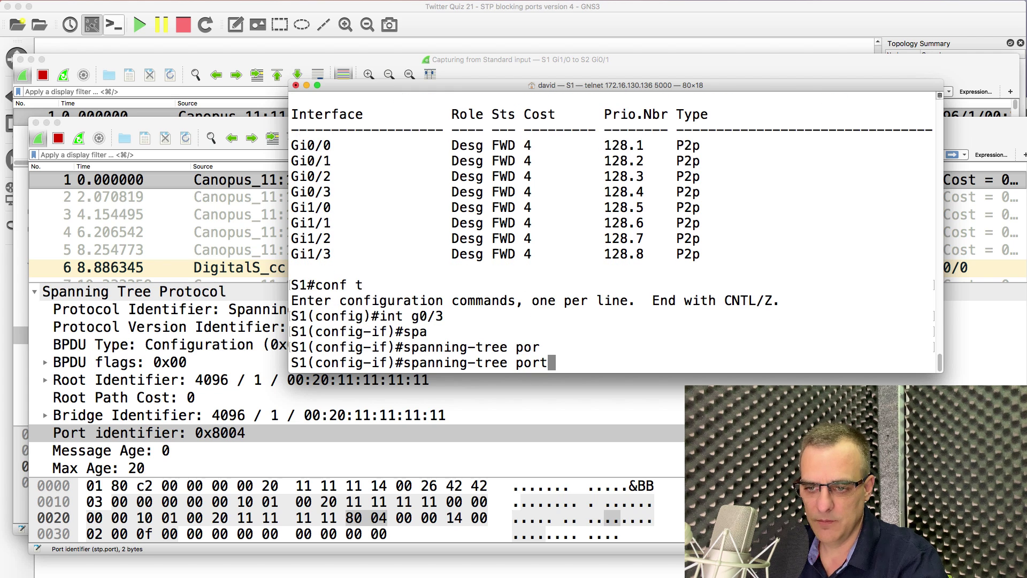
type("-pr")
key("Tab")
type("64")
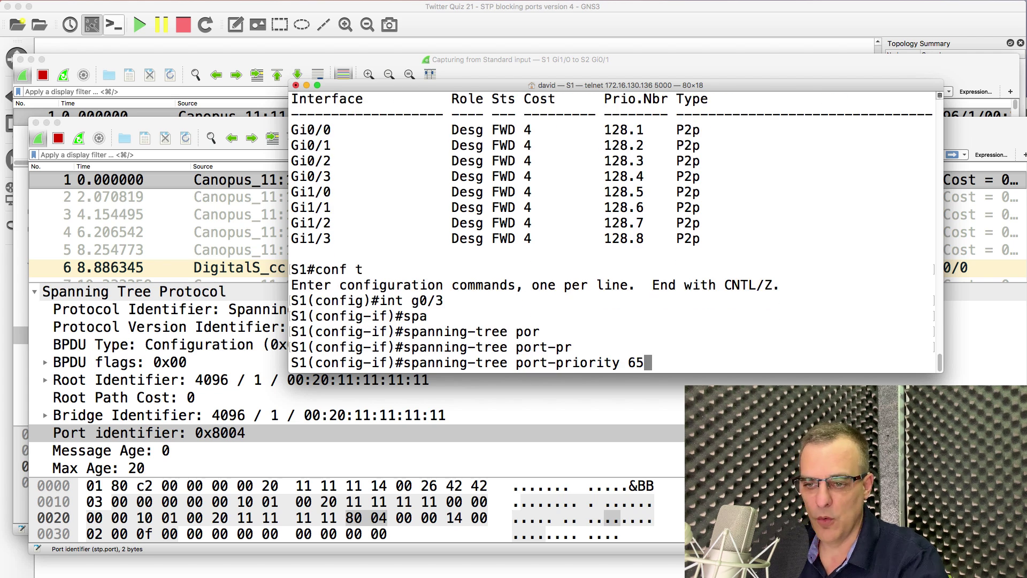
key("Return")
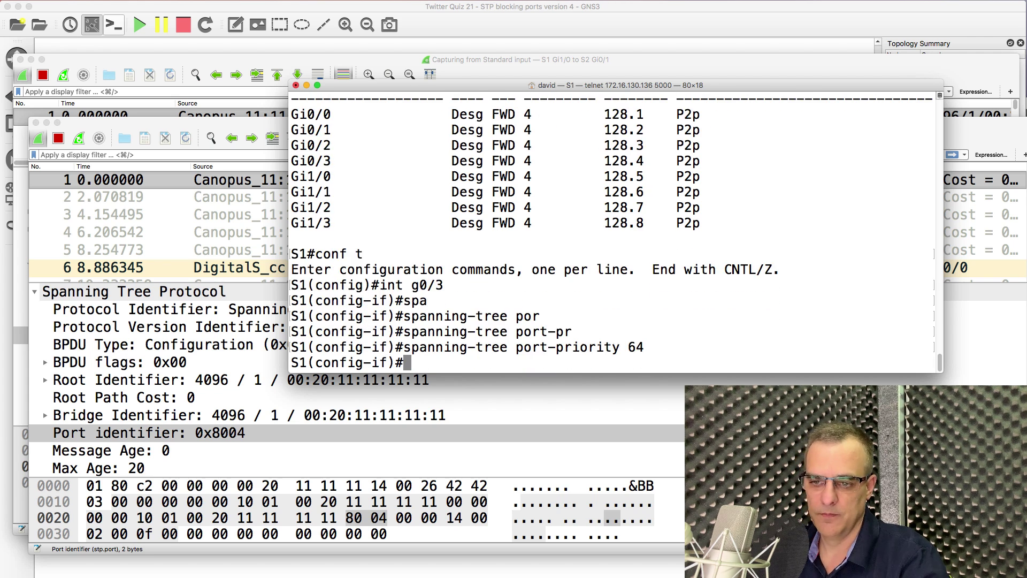
- Check that the interface configured in S1's console matches the S1 Gi0/3 to S2 Gi0/0 capture
left_click(262, 126)
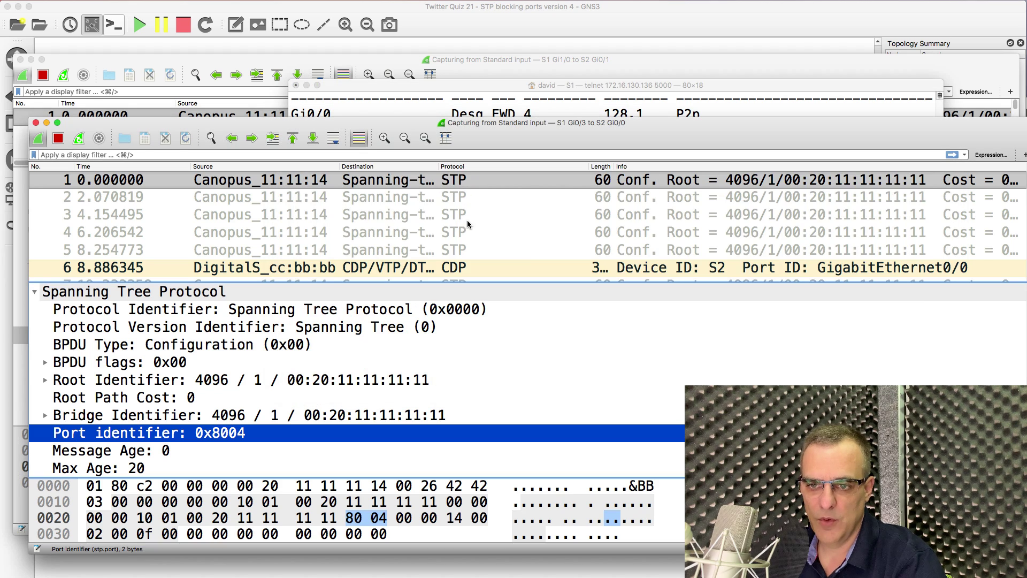
left_click(683, 97)
left_click_drag(456, 286, 350, 283)
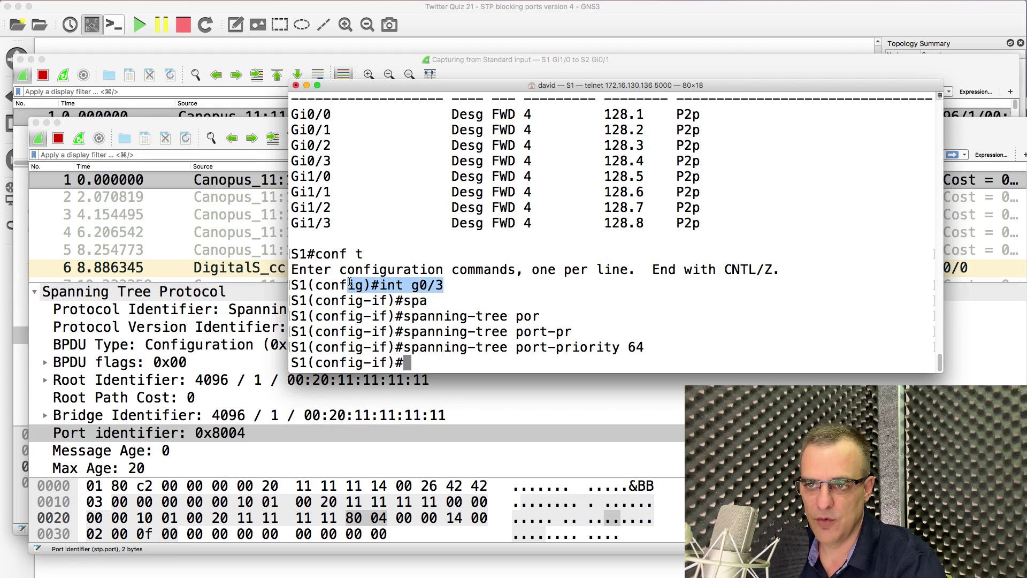
left_click(195, 295)
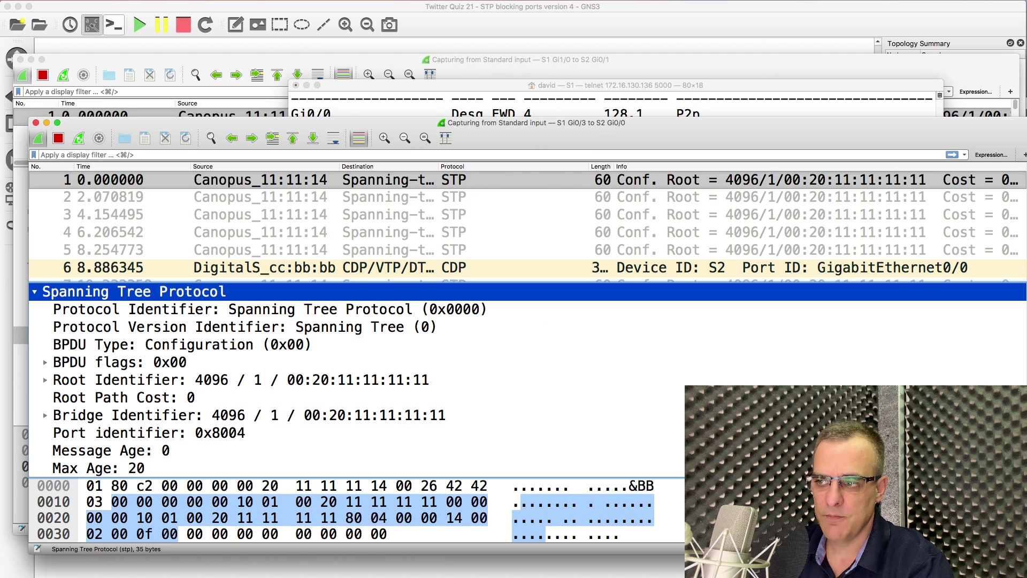
- Select one of the newest STP frames in the S1 Gi0/3 to S2 Gi0/0 capture and examine its port identifier
scroll(599, 268, "down", 15)
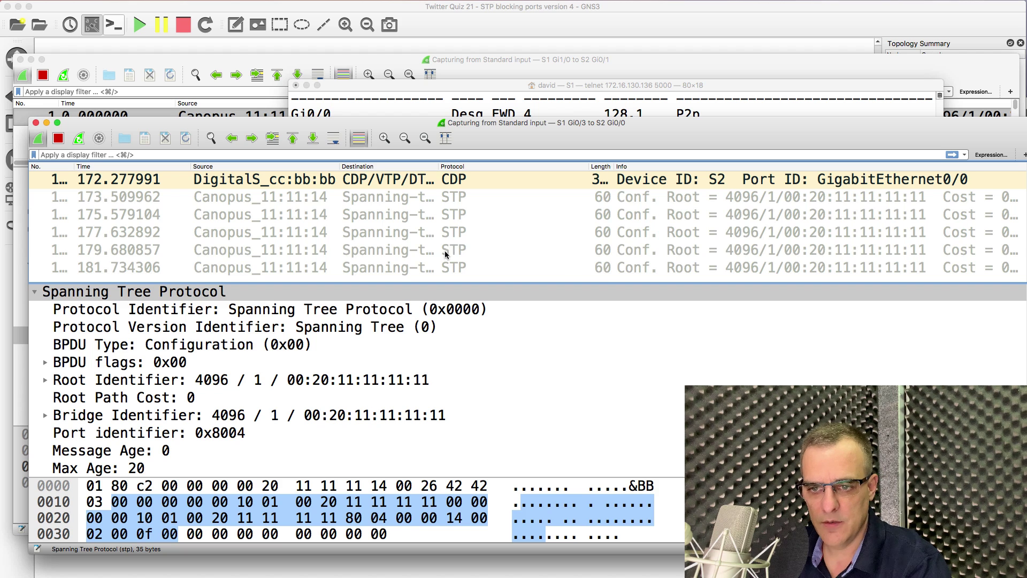
left_click(445, 250)
left_click(428, 269)
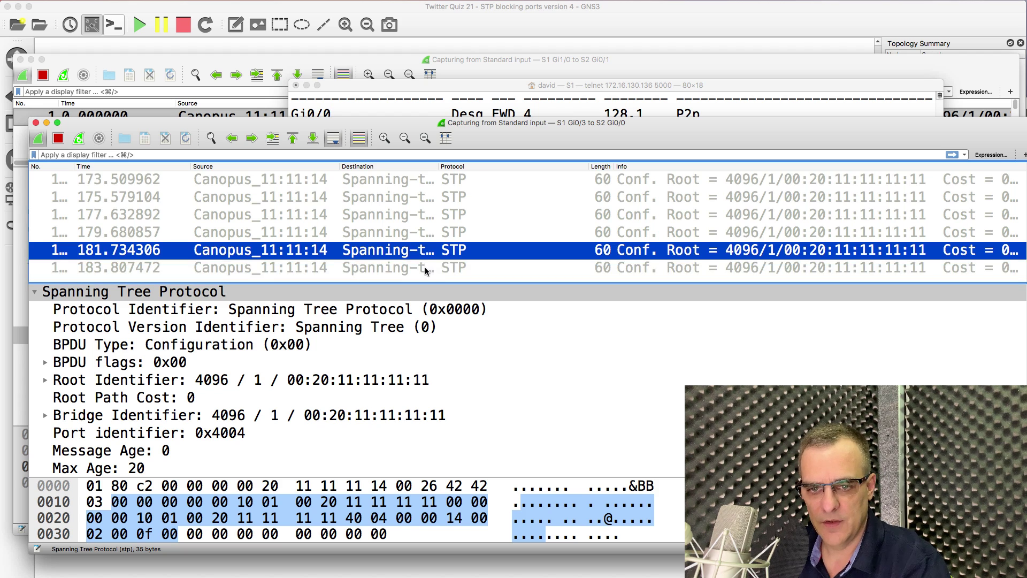
left_click(424, 269)
scroll(217, 387, "down", 3)
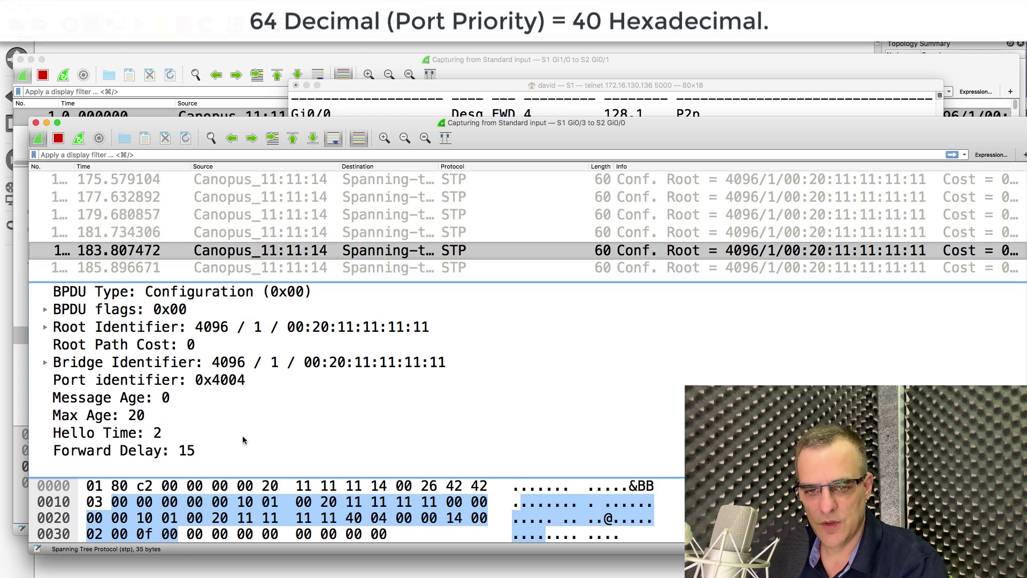
left_click(218, 385)
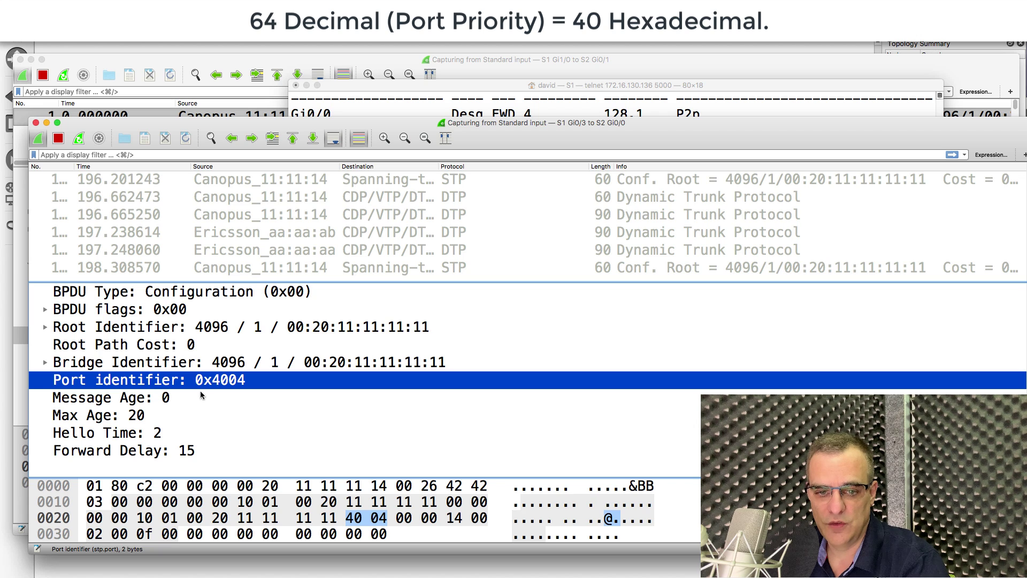
- Set the spanning tree port priority of S1's g0/3 interface to 128 in its console
left_click(592, 114)
key("Up")
key("BackSpace")
key("BackSpace")
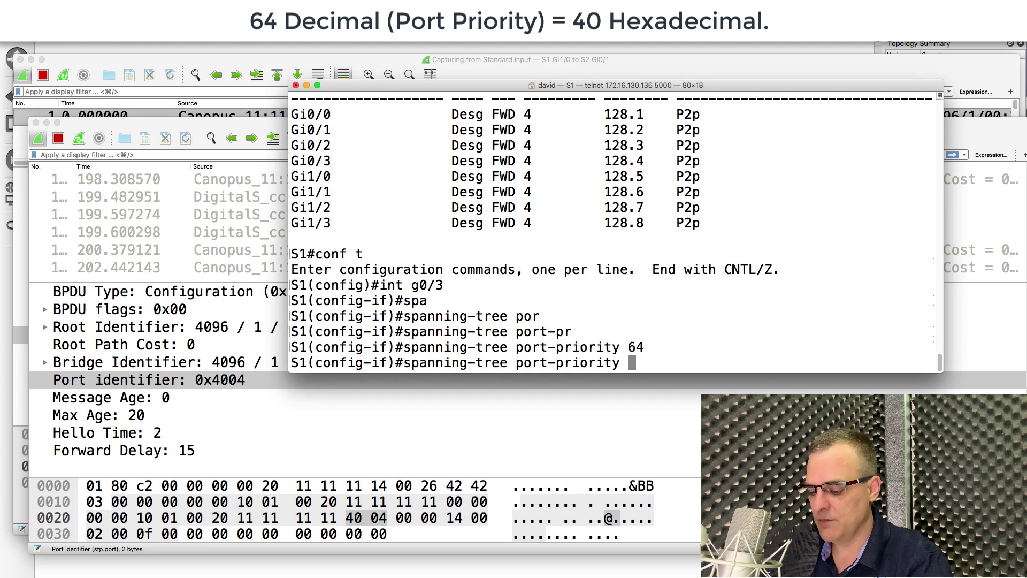
type("128")
key("Return")
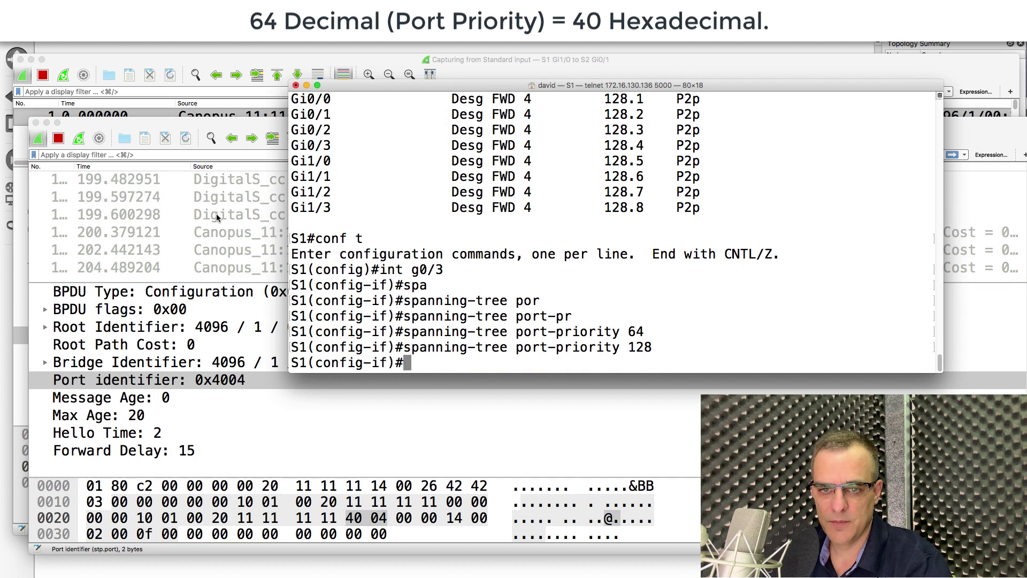
- Select the newest STP frames in the S1 Gi0/3 to S2 Gi0/0 capture and examine their port identifier
left_click(238, 232)
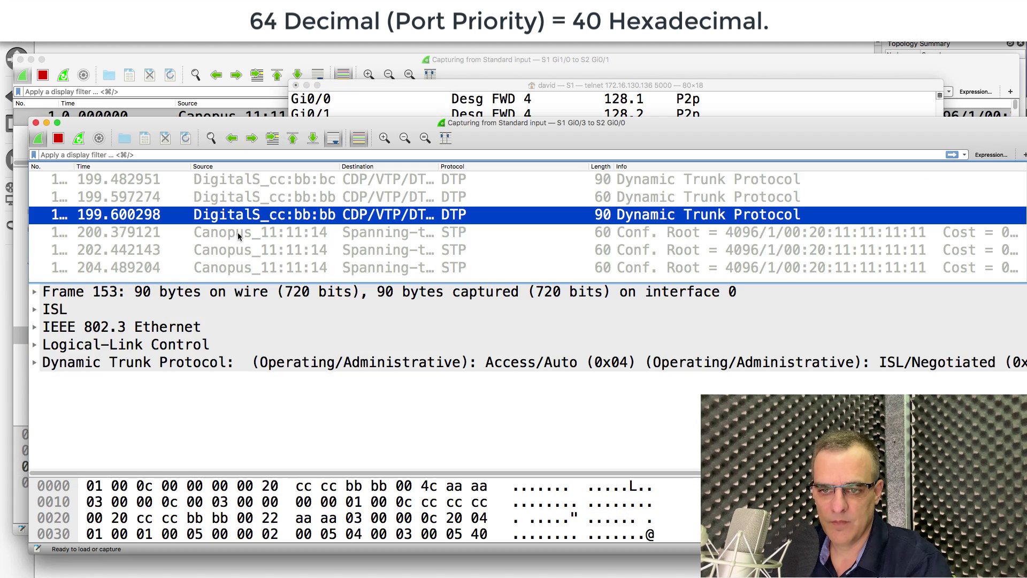
left_click(336, 266)
scroll(316, 326, "down", 2)
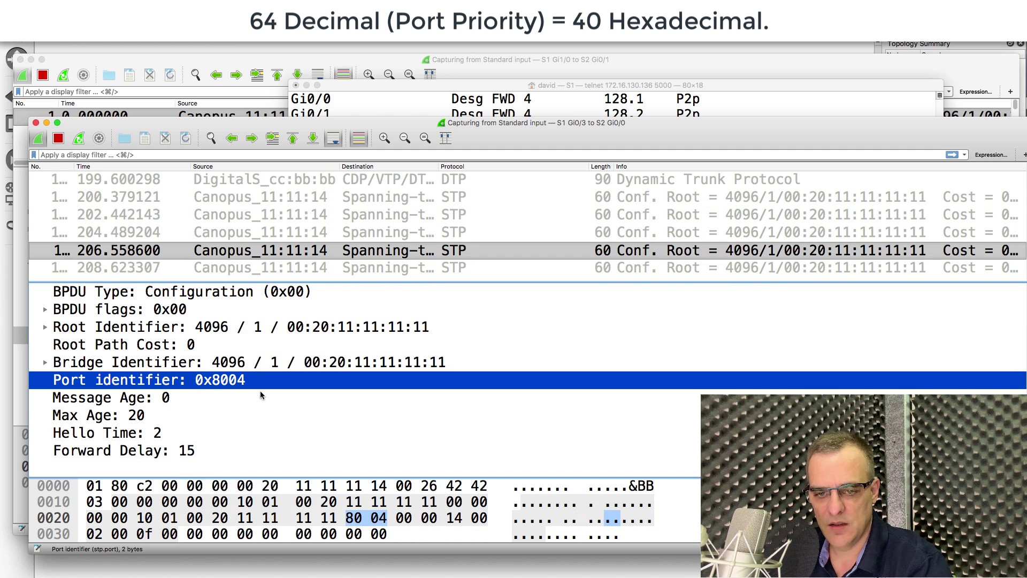
left_click(340, 205)
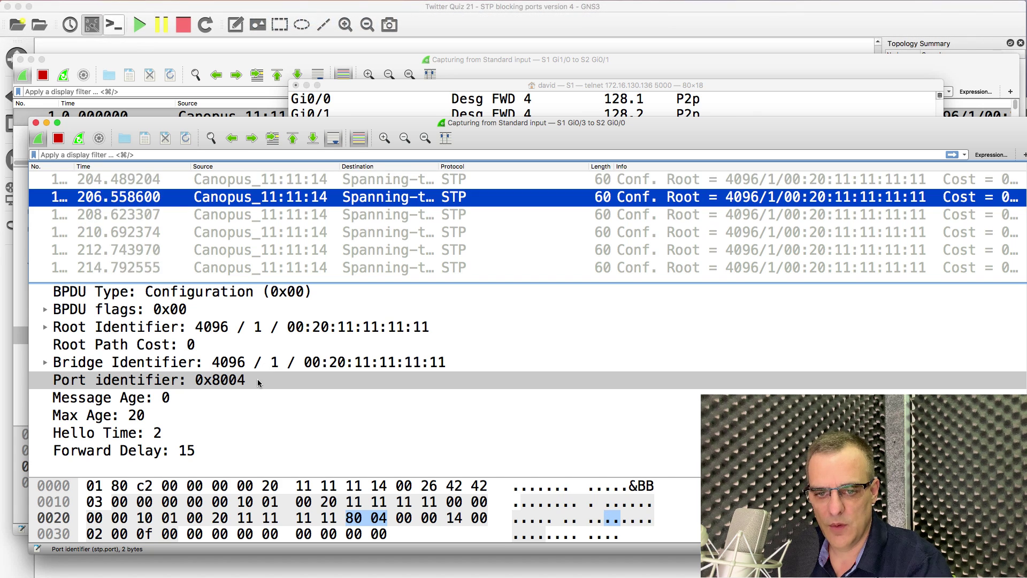
key("Down")
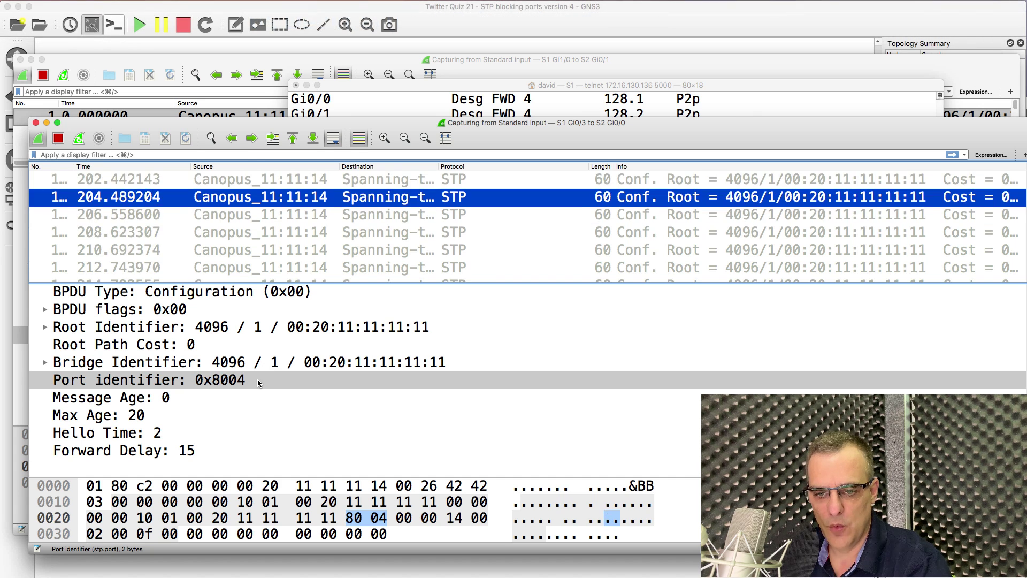
- Exit configuration mode on S1, display its spanning tree status and highlight the interface table
left_click(455, 95)
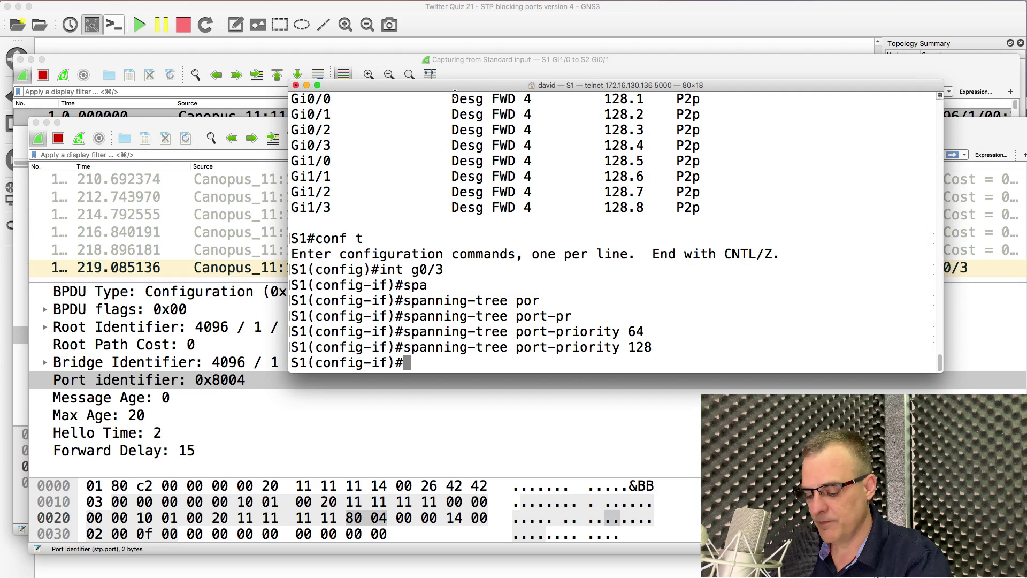
type("end")
key("Return")
type("sh spa")
key("Tab")
key("Return")
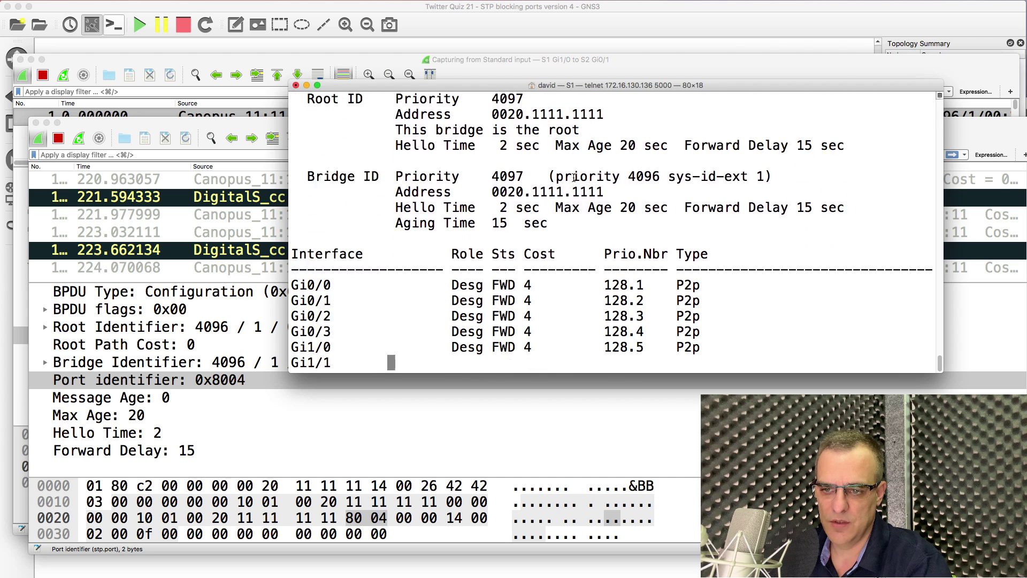
left_click_drag(588, 222, 808, 359)
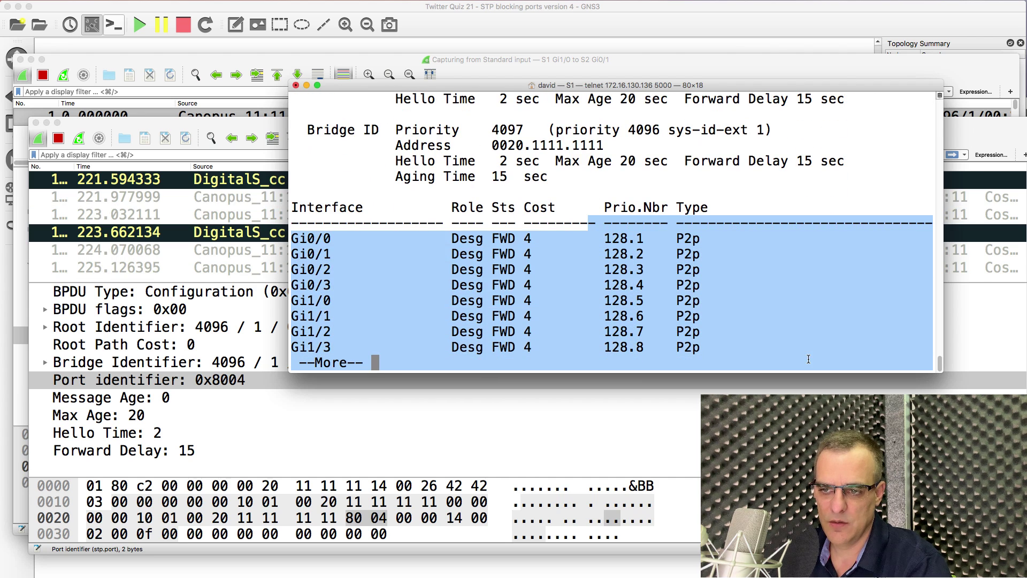
- Return to the GNS3 topology and move the RP label beside S2's Gi0/0 port
left_click(587, 27)
left_click(304, 135)
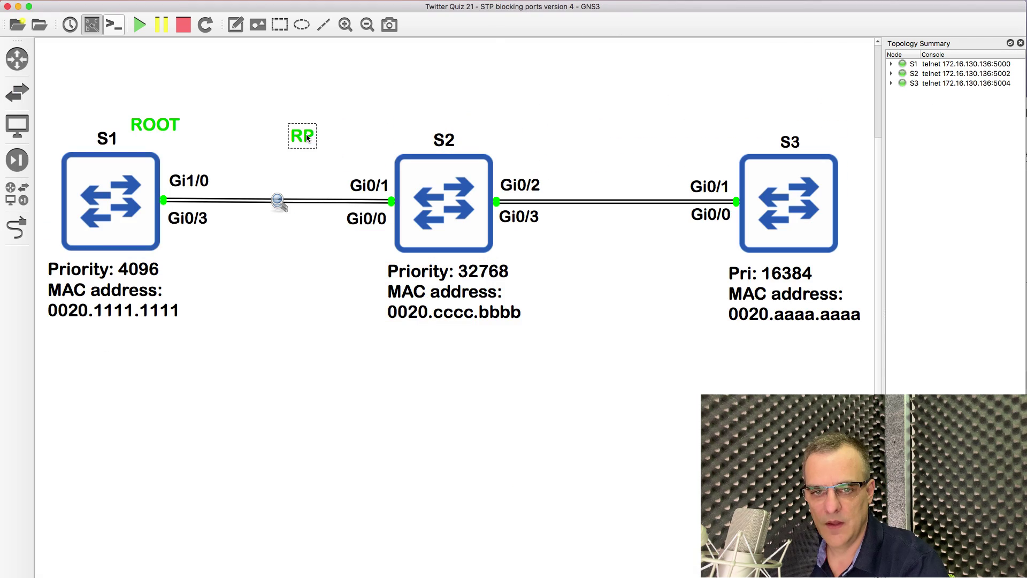
left_click_drag(302, 134, 328, 214)
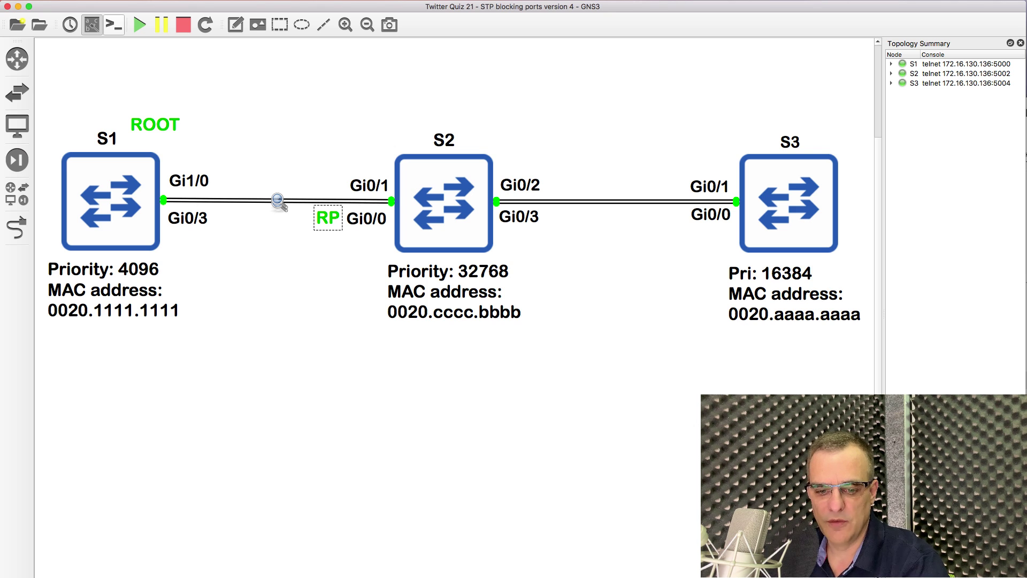
- Rerun the spanning tree status command in S1's console and compare the port priority and number of Gi0/3 and Gi1/0
right_click(318, 576)
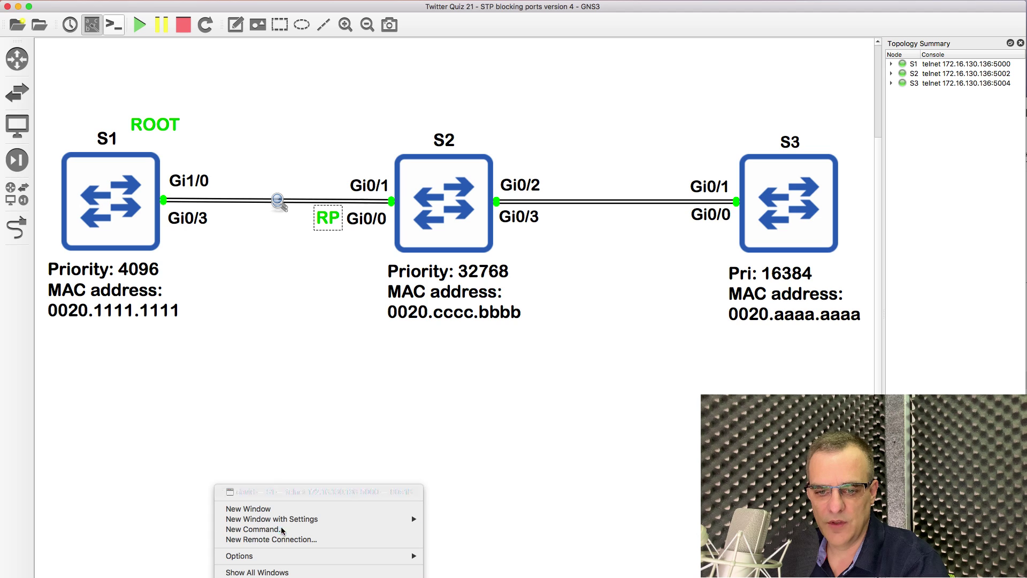
key("Return")
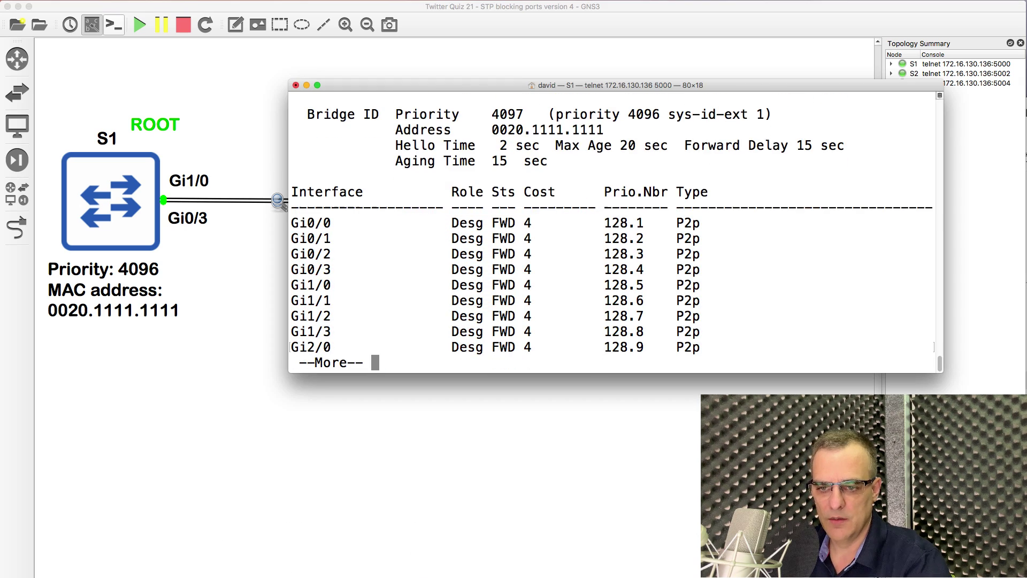
key("q")
key("Up")
key("Return")
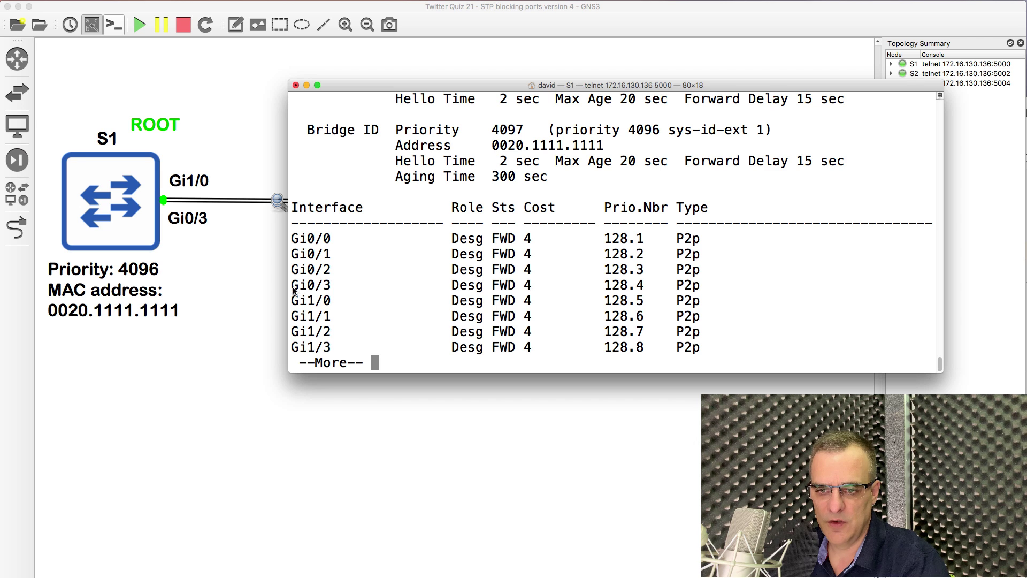
left_click_drag(293, 285, 724, 280)
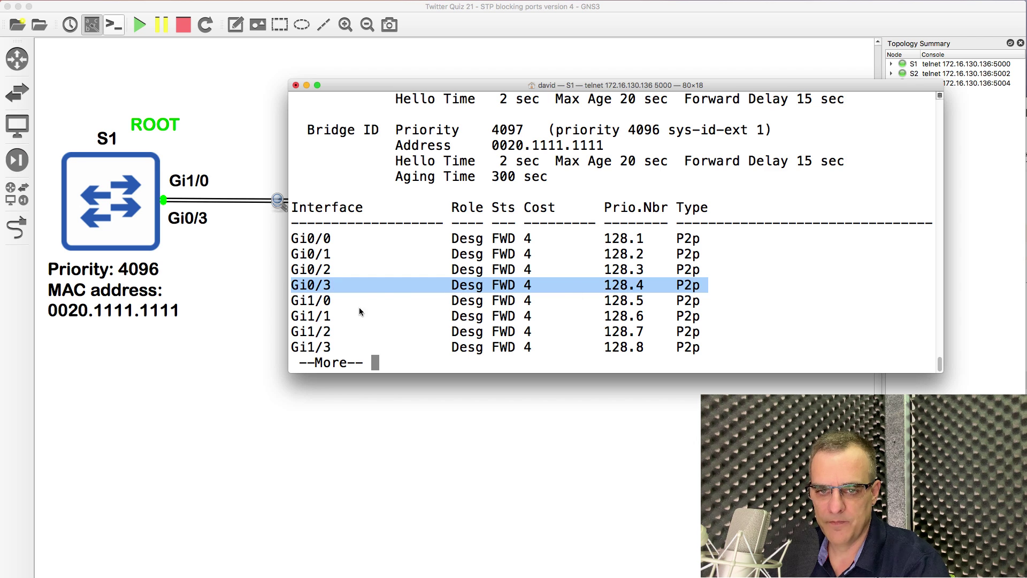
left_click_drag(293, 301, 715, 300)
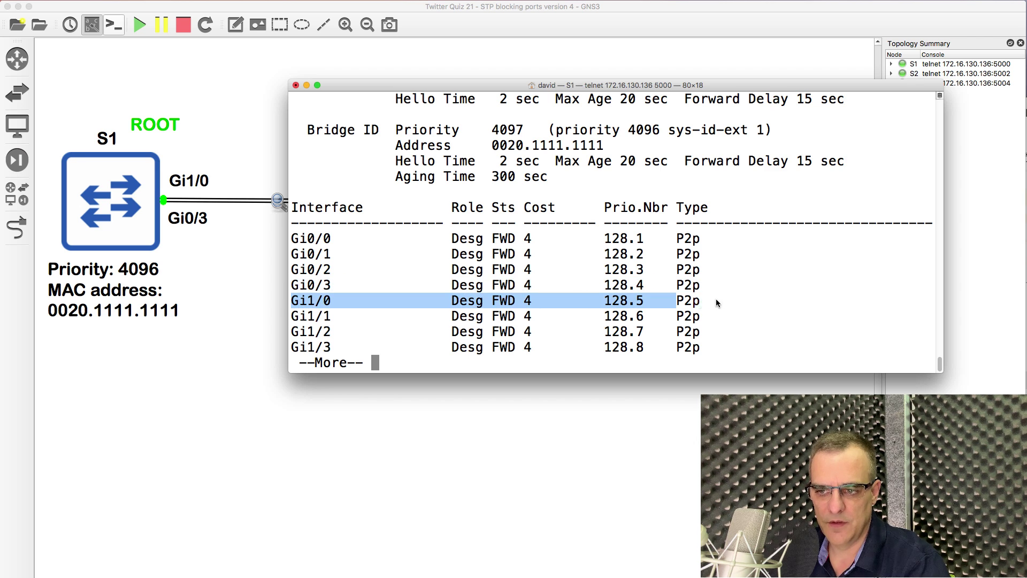
- Switch to S2's console, enter privileged mode and display its spanning tree status
left_click(472, 438)
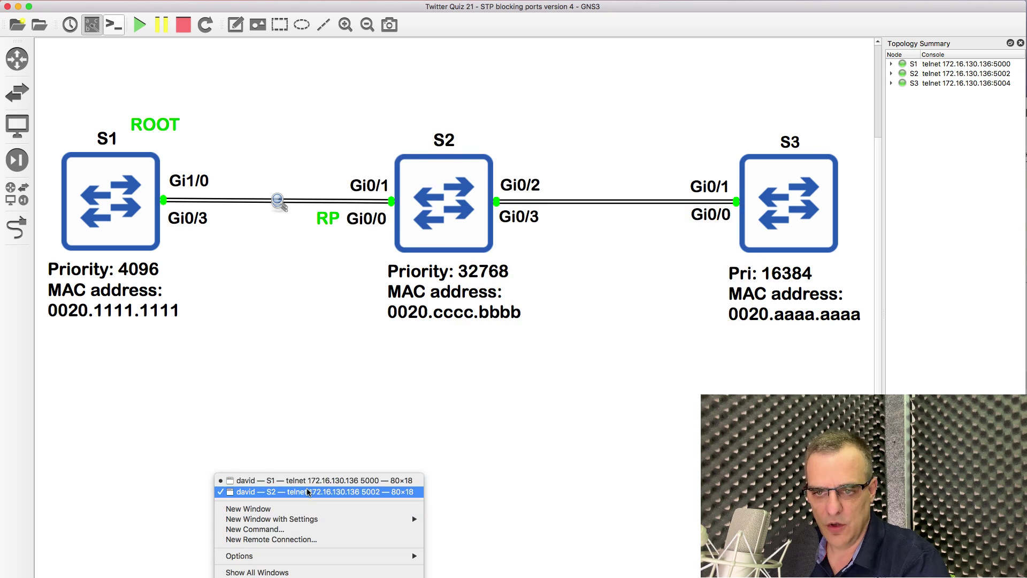
left_click(307, 487)
key("Return")
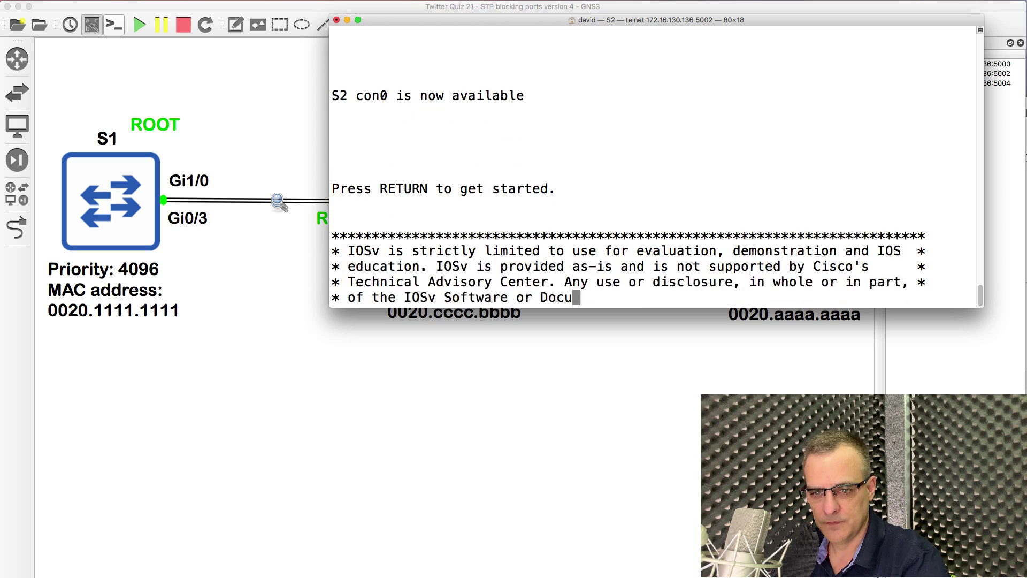
type("en")
key("Return")
type("show sp")
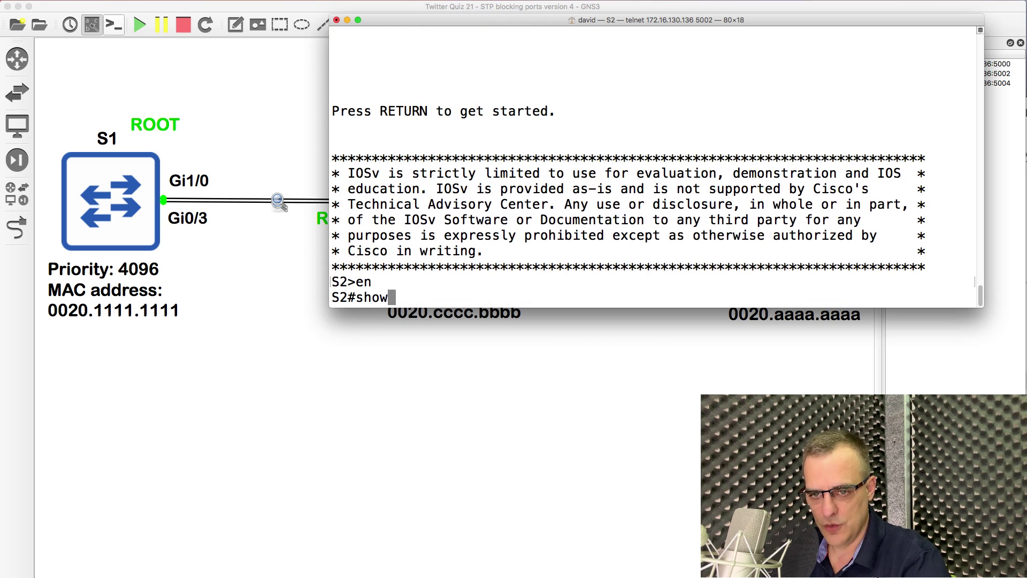
key("Tab")
key("Return")
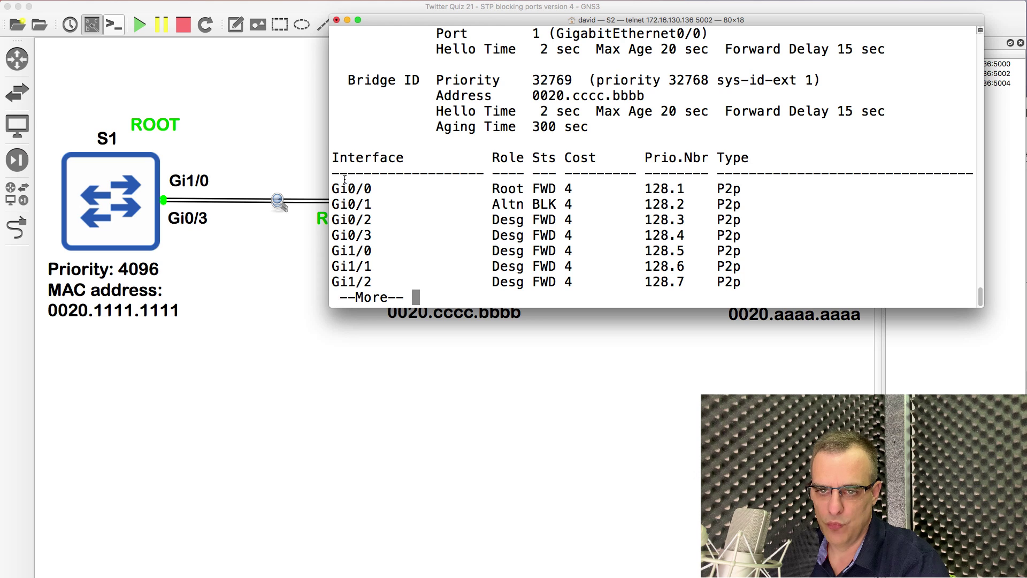
- Highlight the Gi0/0 row in S2's output and compare its role with the RP label in the topology
left_click_drag(333, 186, 786, 187)
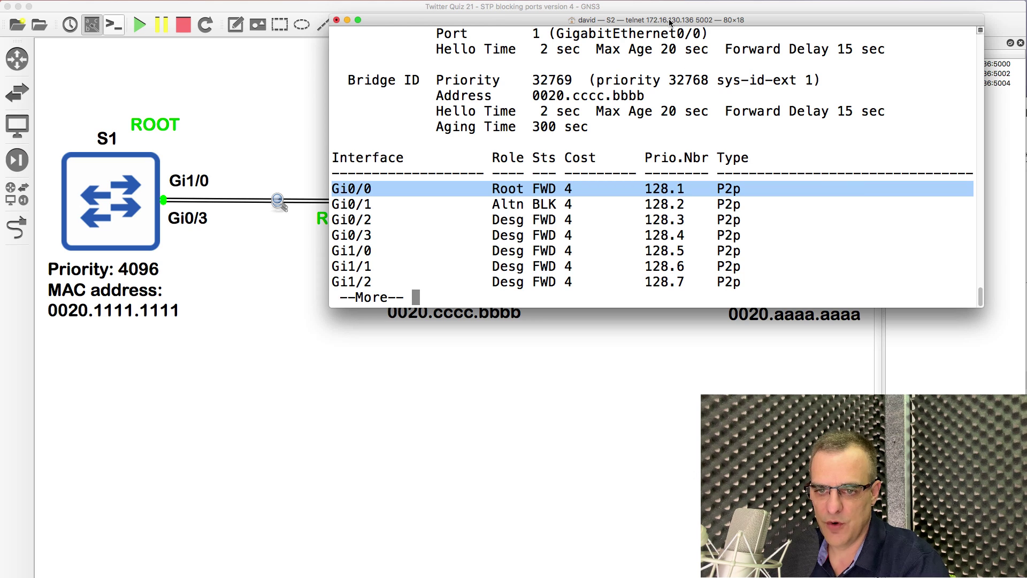
left_click_drag(670, 20, 365, 285)
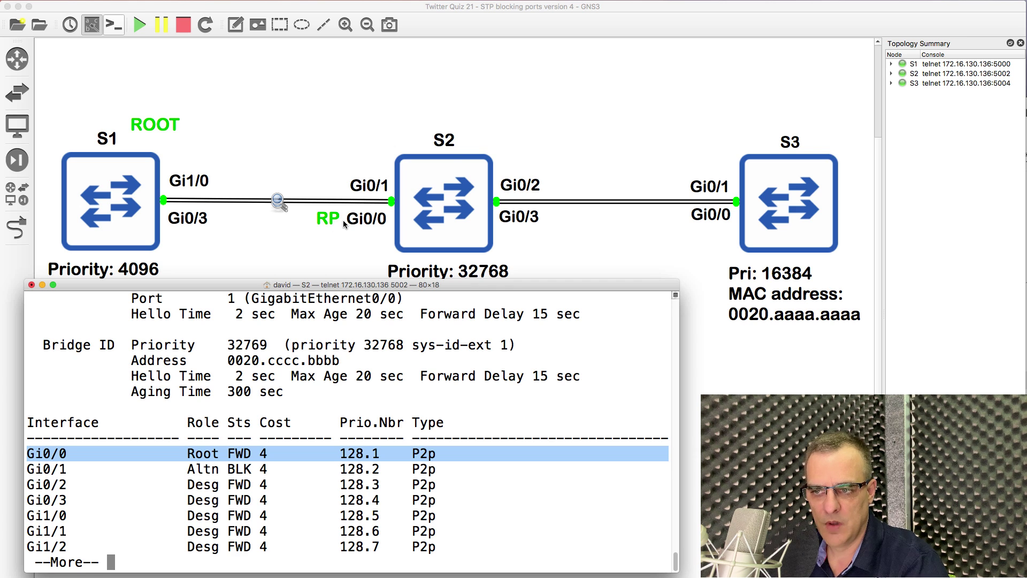
left_click(609, 114)
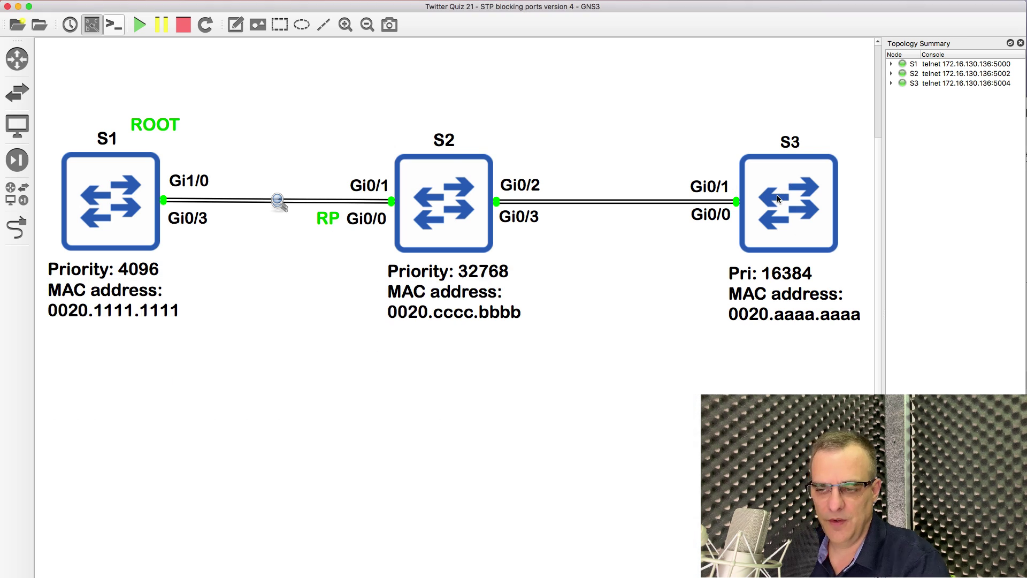